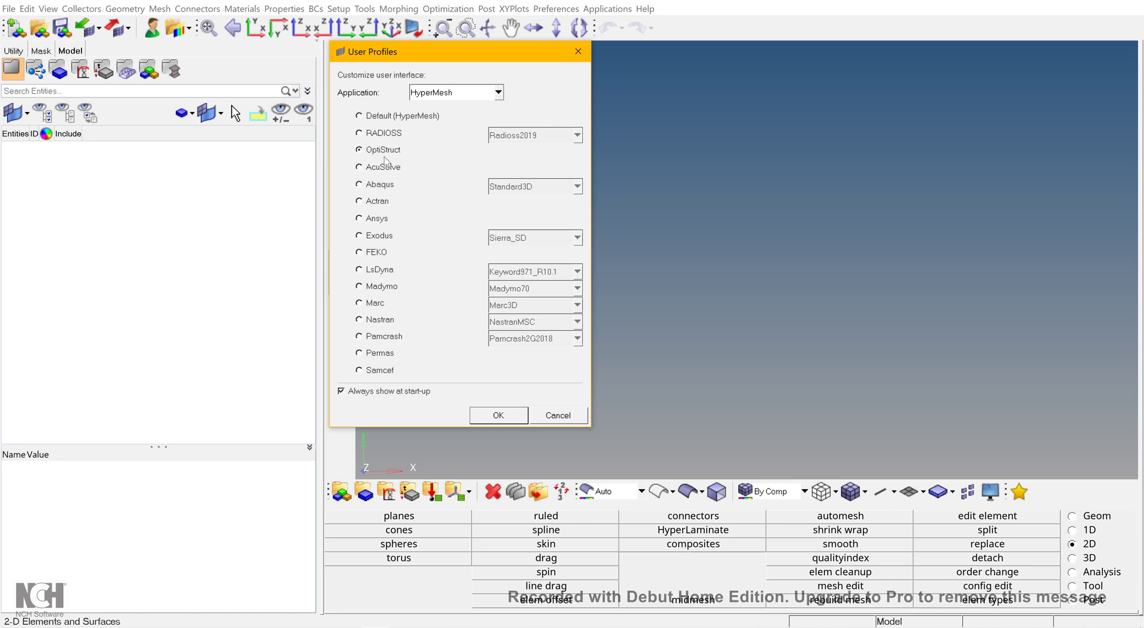
Step: Load the OptiStruct user profile and import the ST_SteeringWheel_V3.STEP geometry
left_click(505, 414)
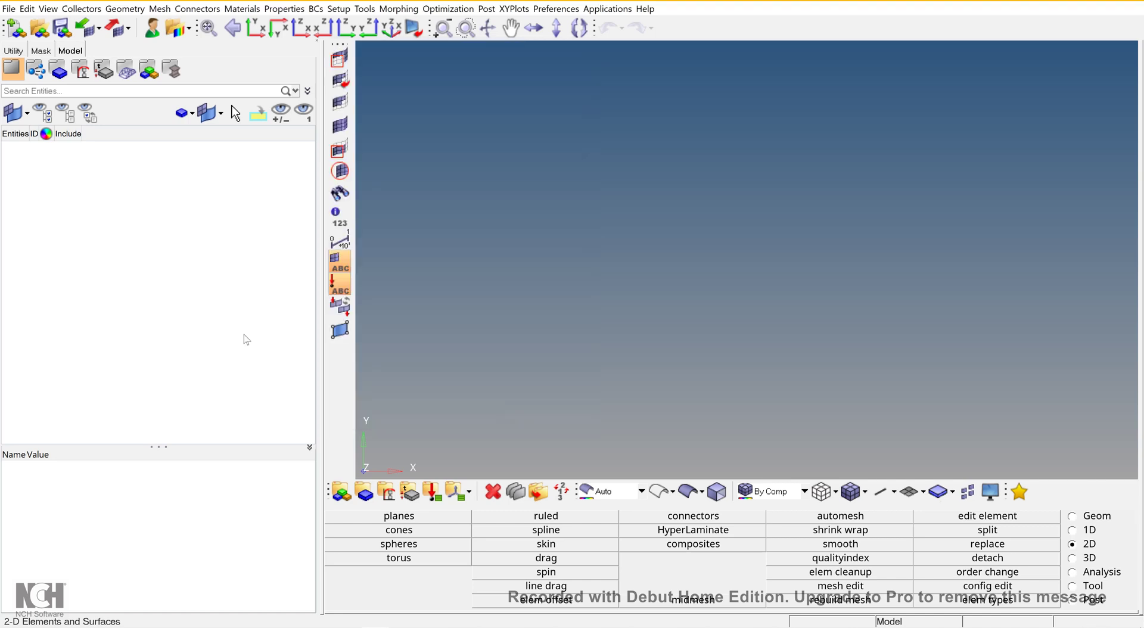
left_click(101, 34)
left_click(116, 119)
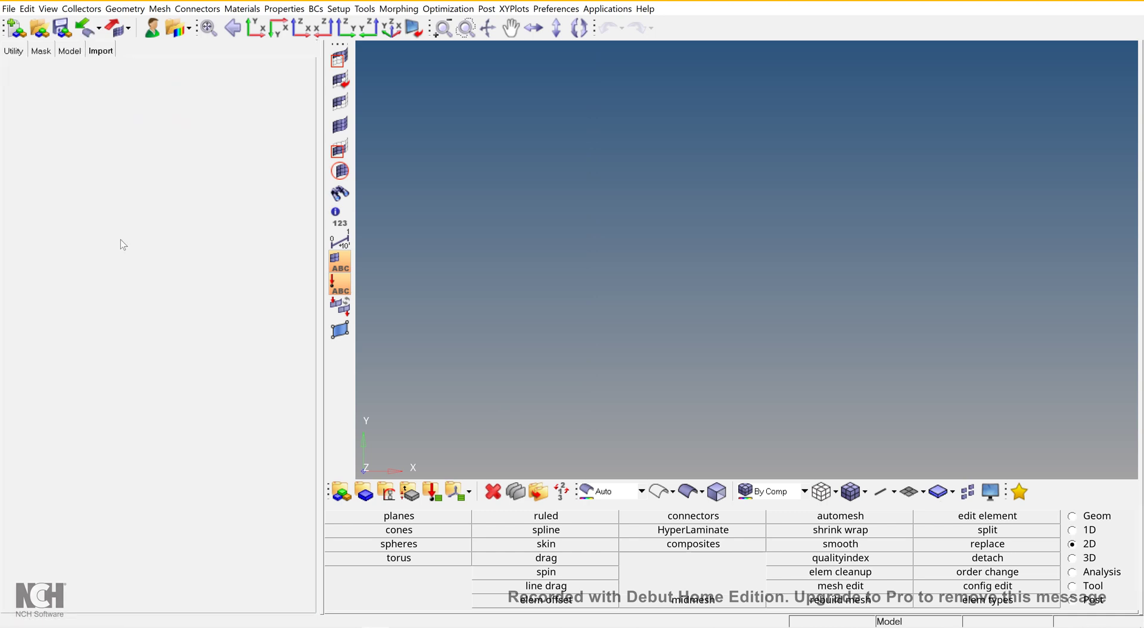
left_click(131, 169)
left_click(236, 441)
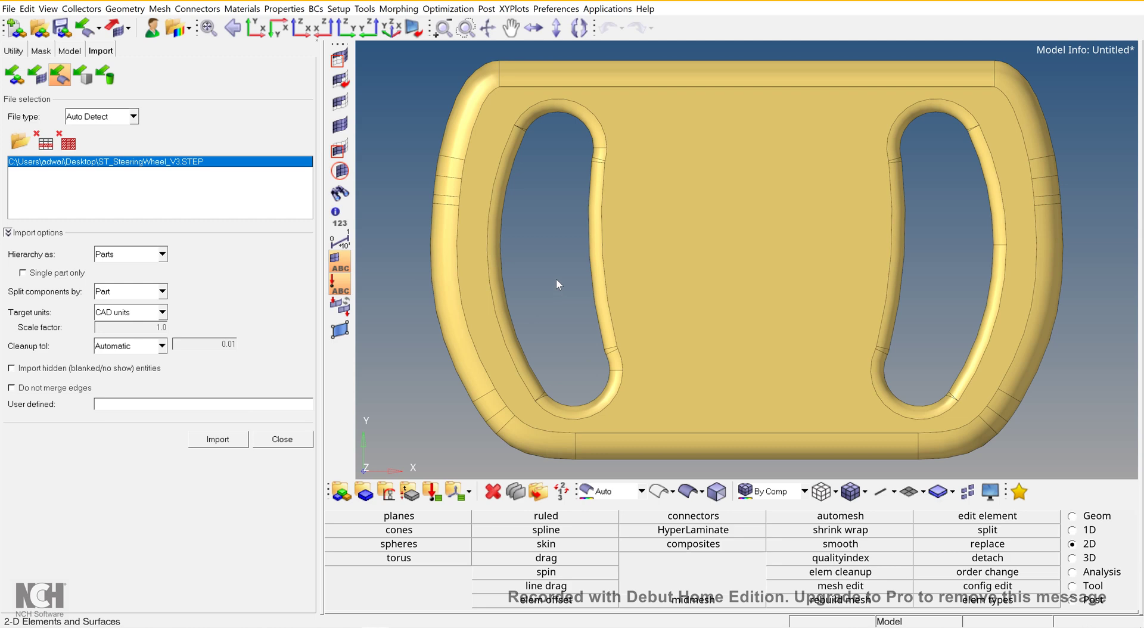
left_click_drag(556, 278, 702, 332, "ctrl")
scroll(702, 302, "up", 6)
left_click_drag(728, 245, 721, 282, "ctrl")
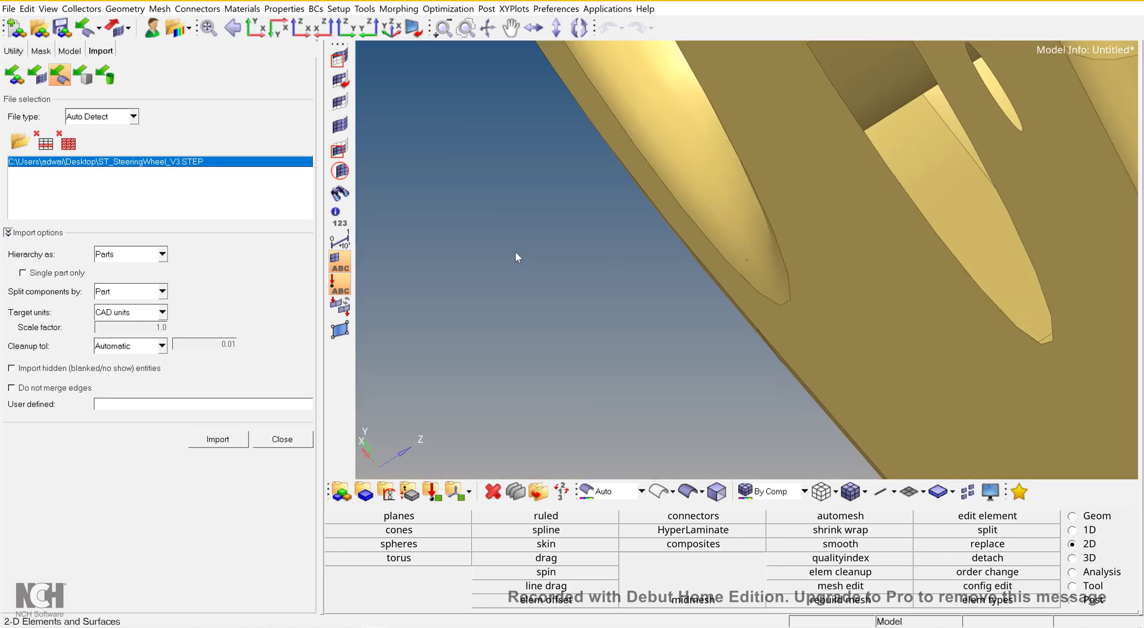
left_click(278, 27)
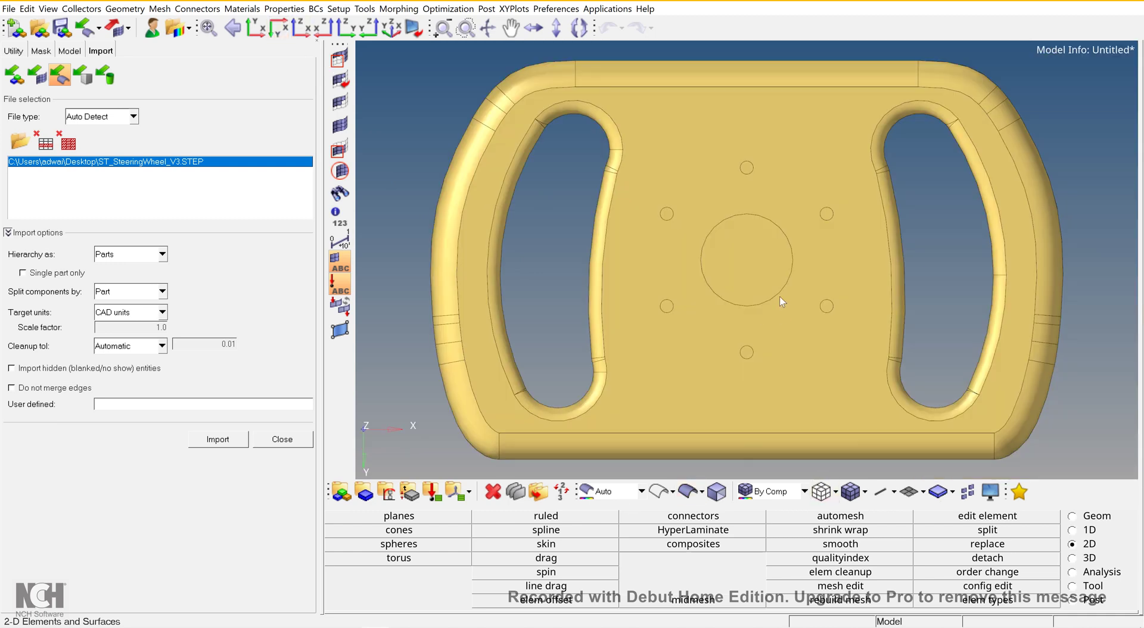
left_click(282, 440)
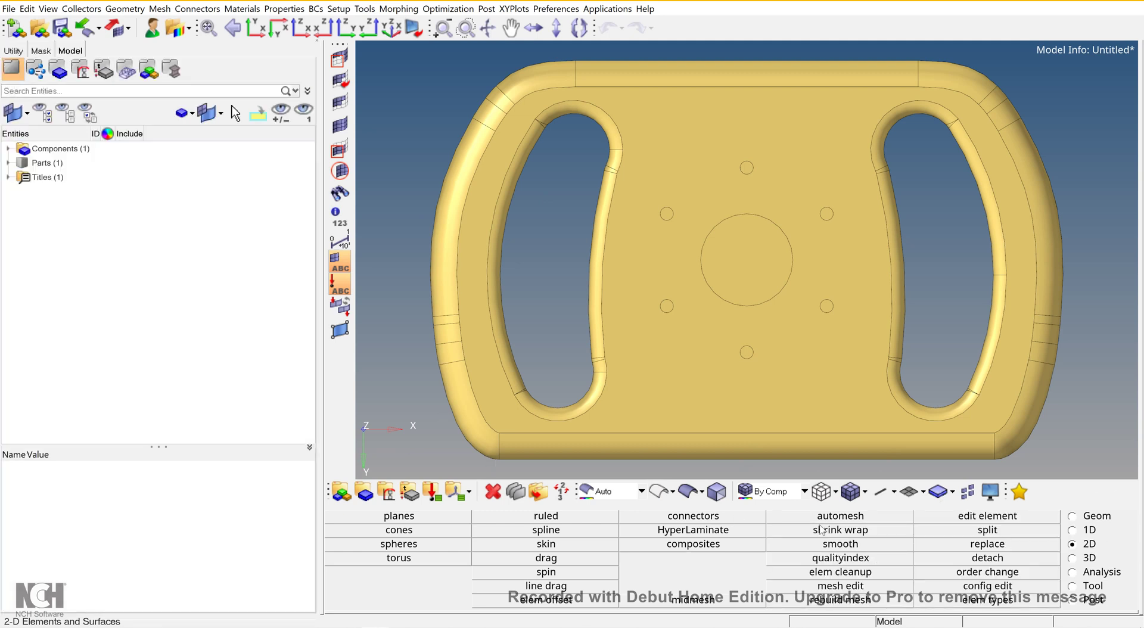
Step: Automesh all the steering wheel surfaces with mixed elements and an element size of 2
left_click(841, 516)
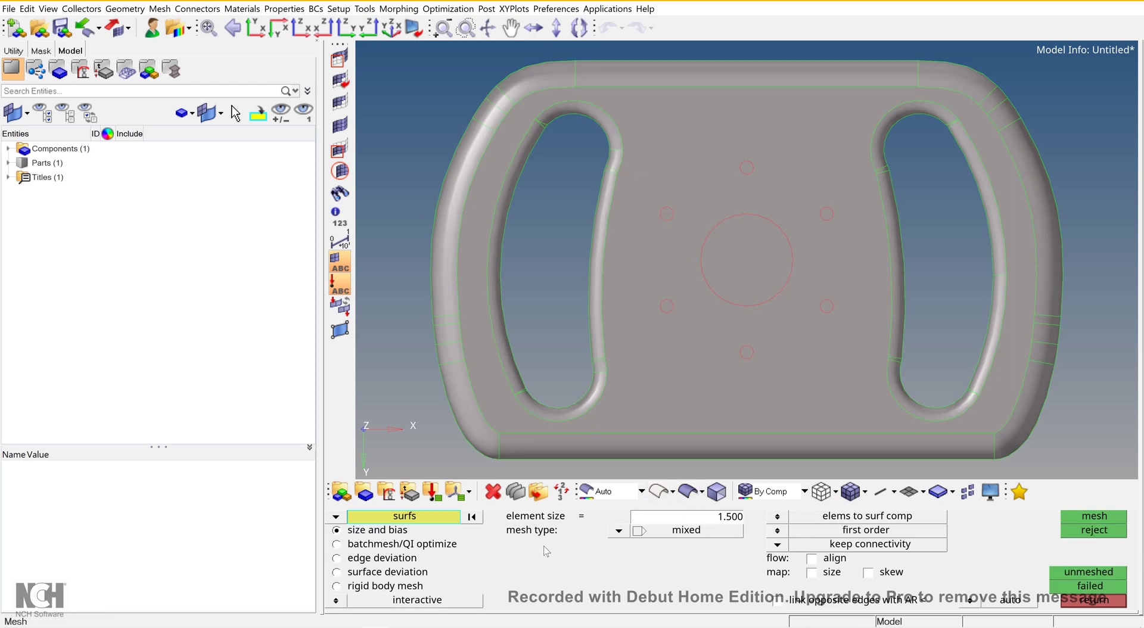
left_click(731, 517)
type("2")
key("Return")
left_click_drag(391, 57, 459, 182, "ctrl")
left_click(277, 28)
left_click_drag(399, 54, 1104, 475, "shift")
left_click(1112, 516)
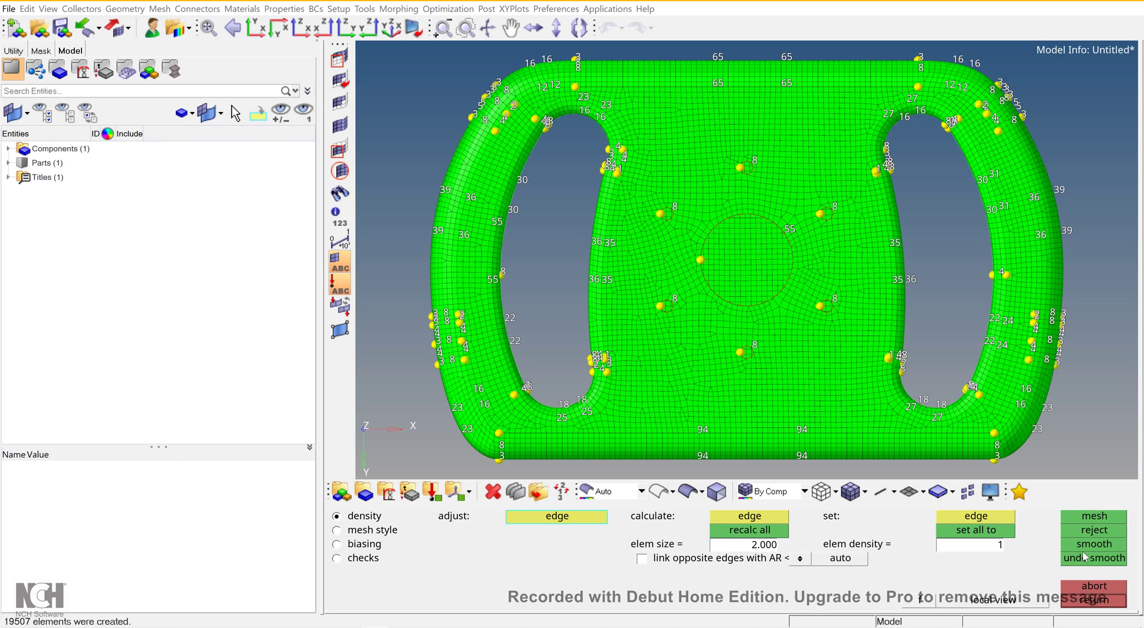
left_click(1101, 601)
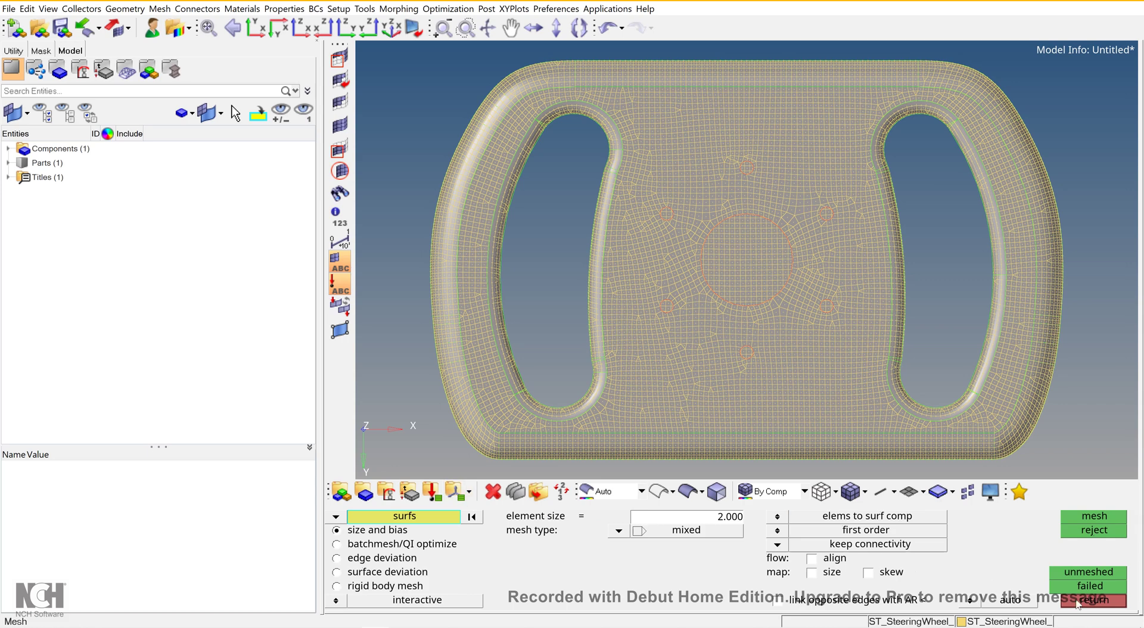
left_click(1080, 600)
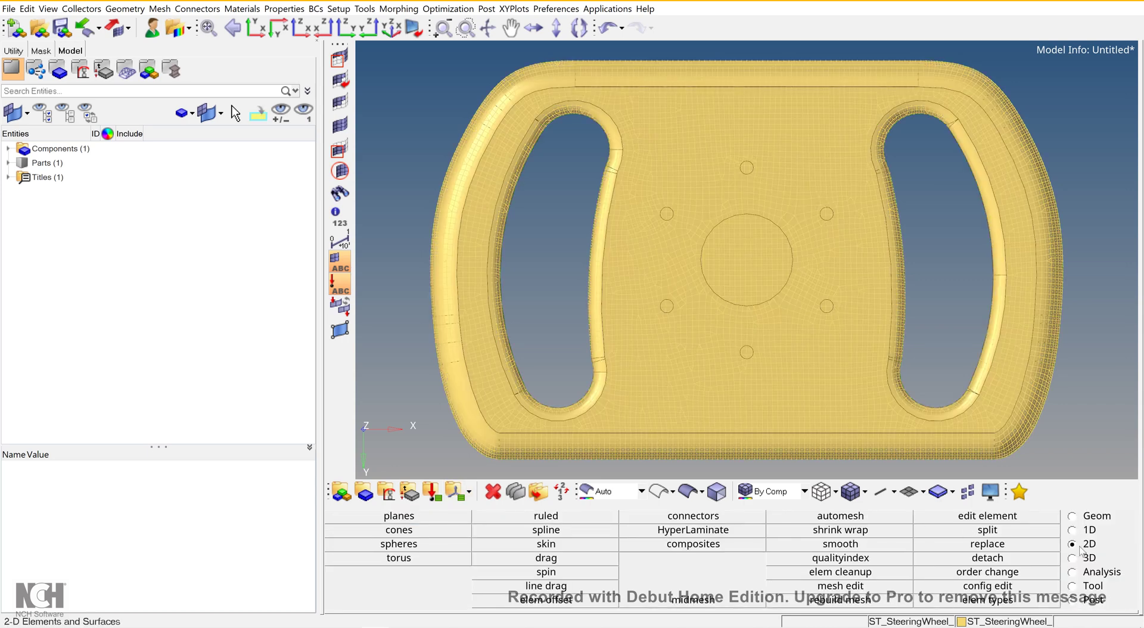
Step: Open the composites element normals check and select all elements of the steering wheel mesh
left_click(743, 549)
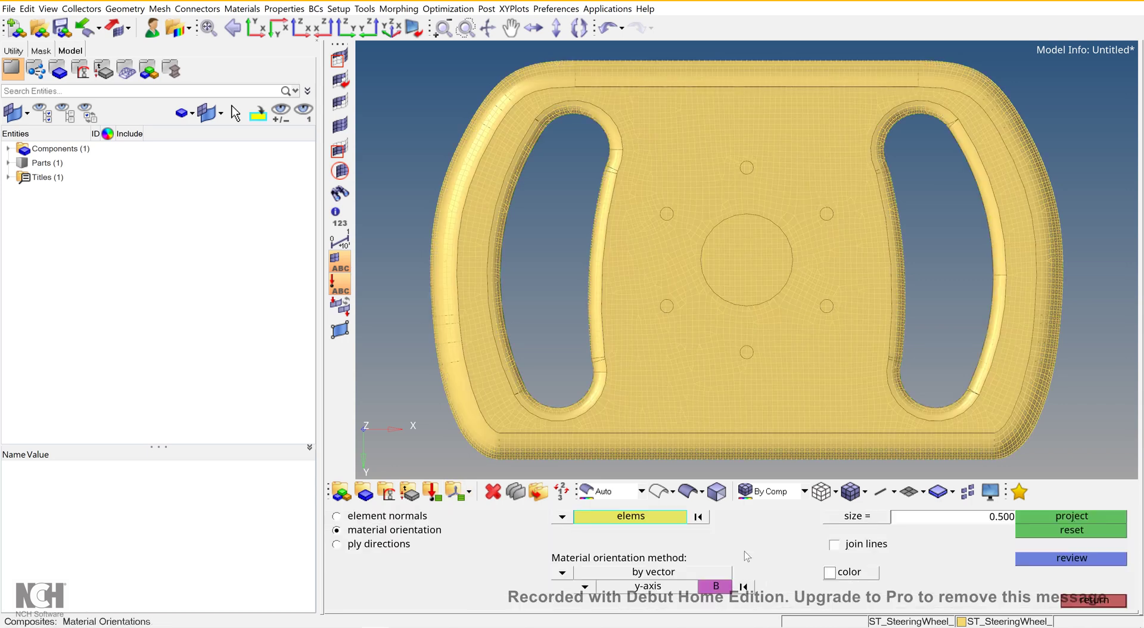
left_click(625, 520)
left_click(666, 518)
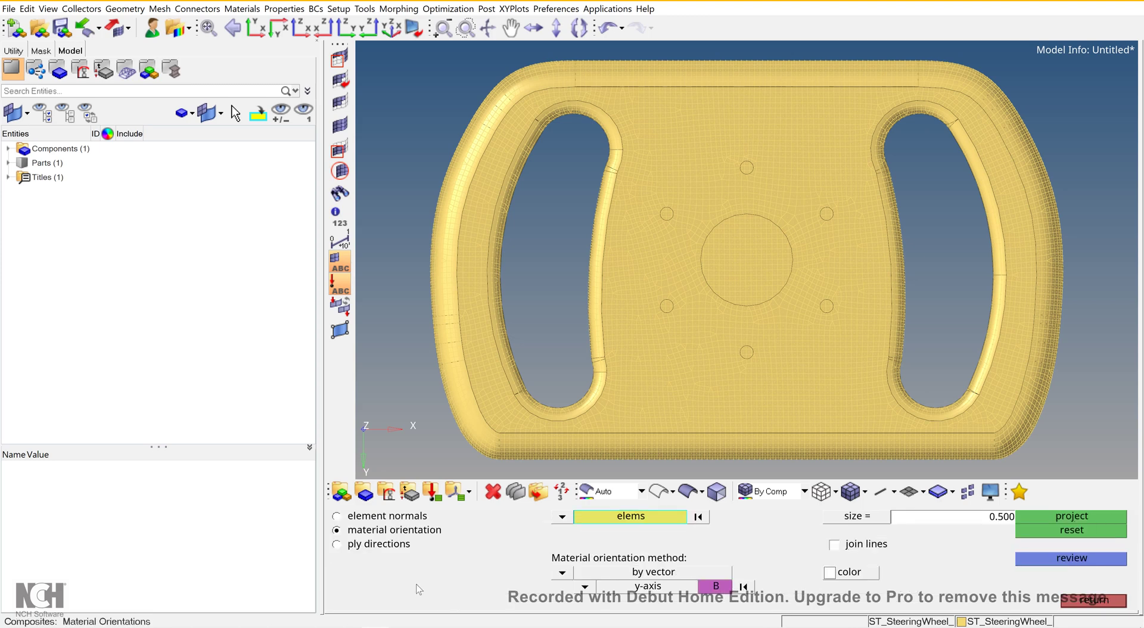
left_click(666, 517)
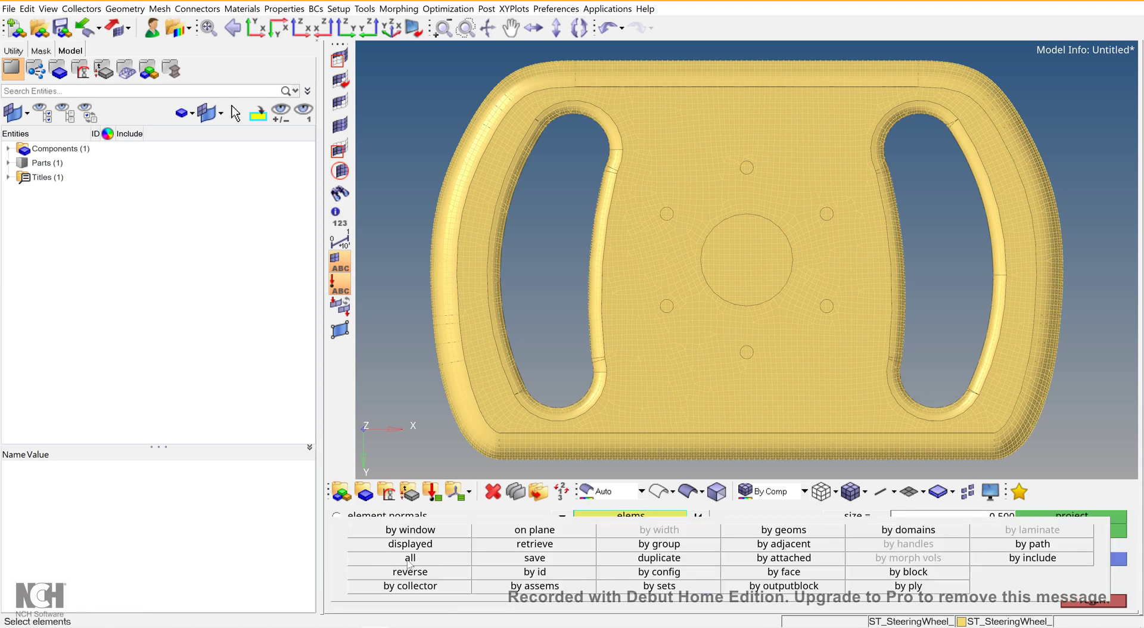
left_click(409, 559)
left_click(411, 519)
left_click(550, 517)
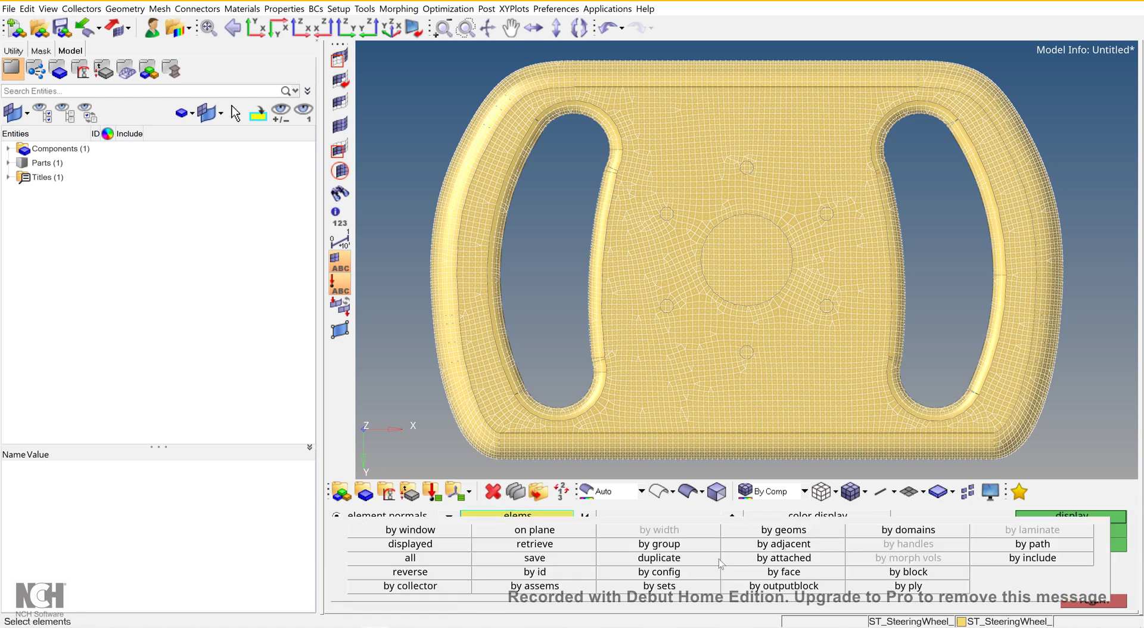
left_click(452, 560)
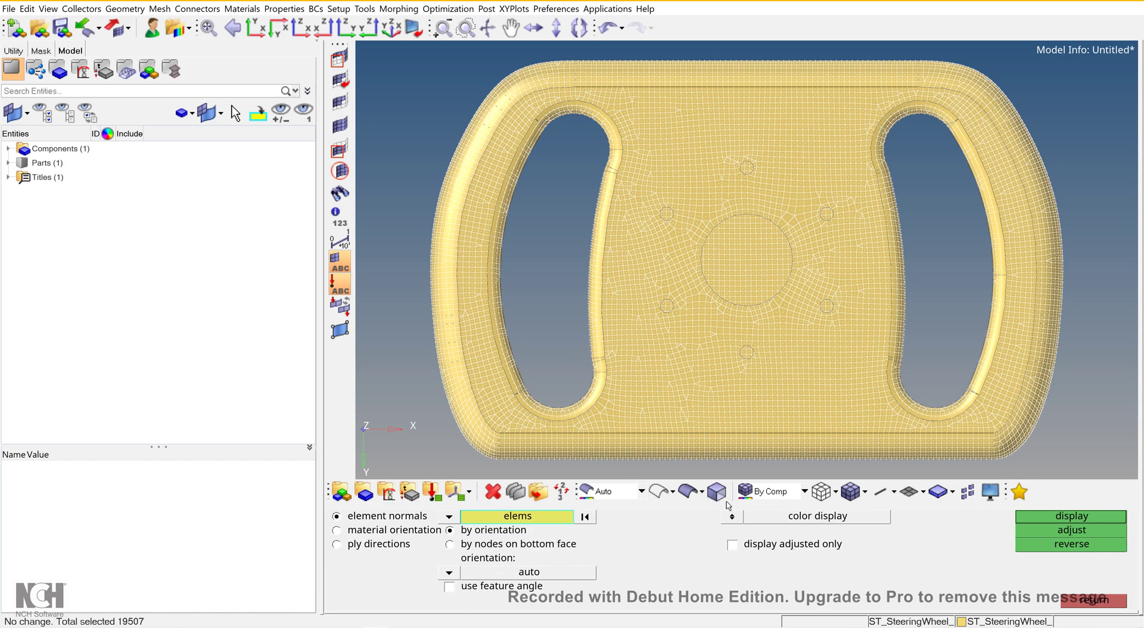
Step: Display the selected elements' normals as vectors of size 1.5 and examine their direction around the wheel
left_click(737, 517)
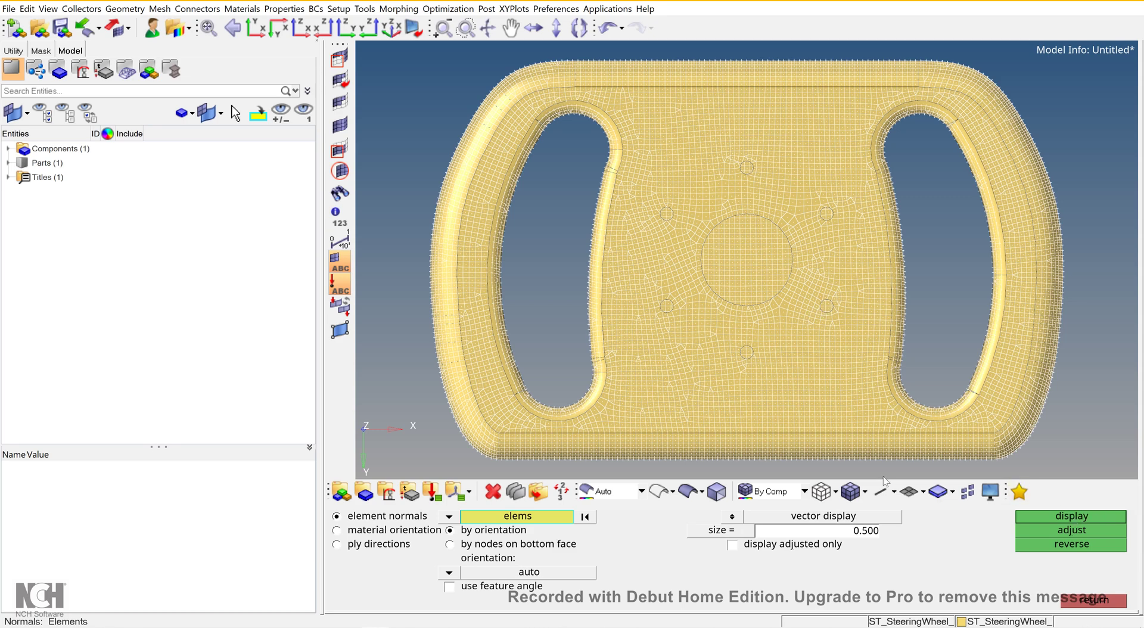
left_click(859, 535)
type("1.500")
left_click(1100, 516)
scroll(734, 61, "up", 5)
left_click_drag(626, 97, 761, 199, "ctrl")
scroll(534, 170, "up", 5)
left_click_drag(545, 155, 665, 206, "ctrl")
scroll(665, 210, "down", 10)
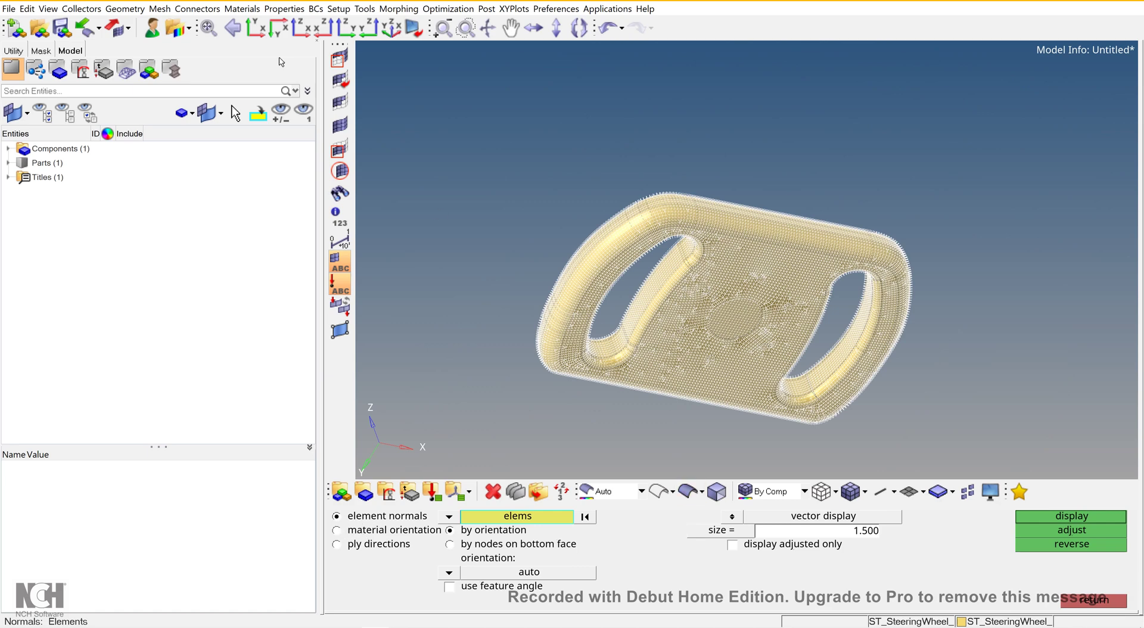
left_click(278, 27)
Step: Assign the material orientation to all elements by vector along the y-axis, using a base node on the central plate, and check the arrows
left_click(387, 532)
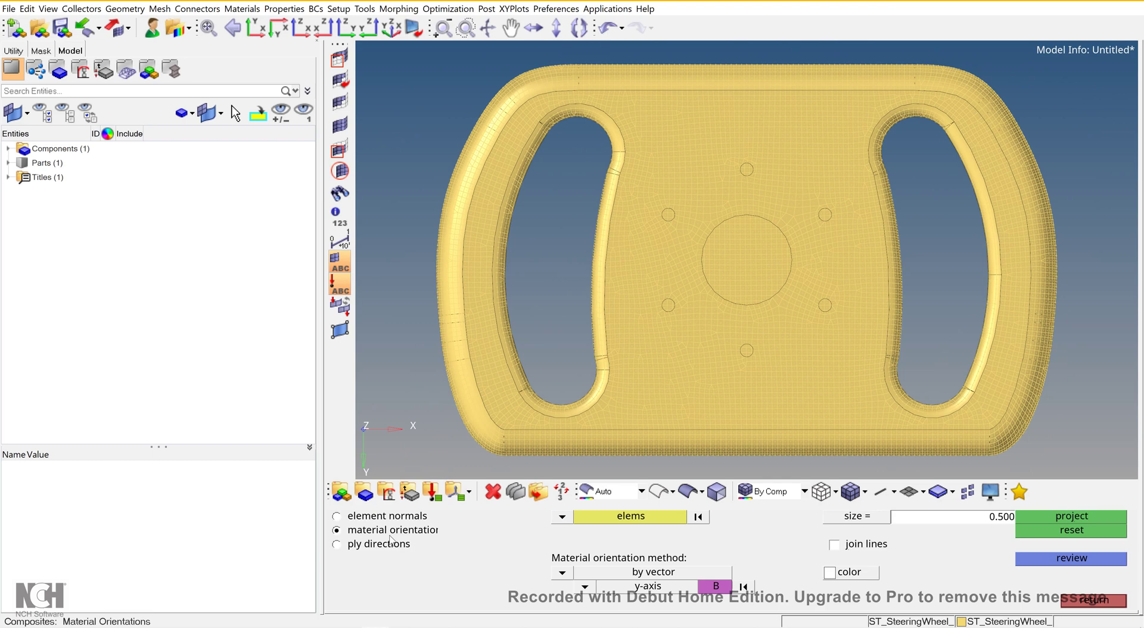
left_click(635, 517)
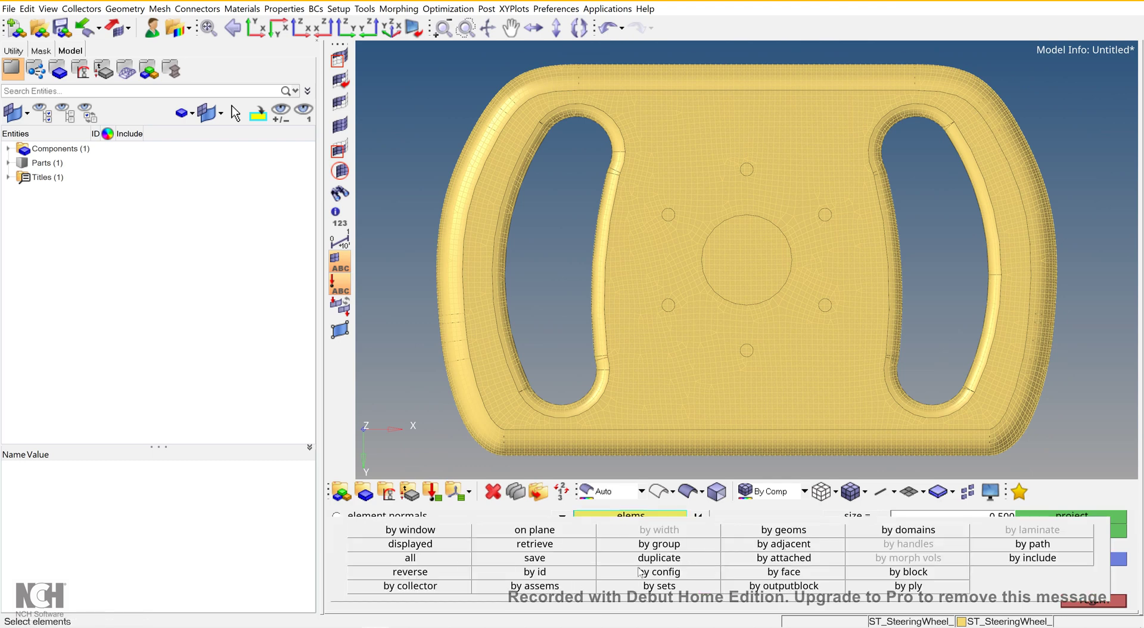
left_click(397, 556)
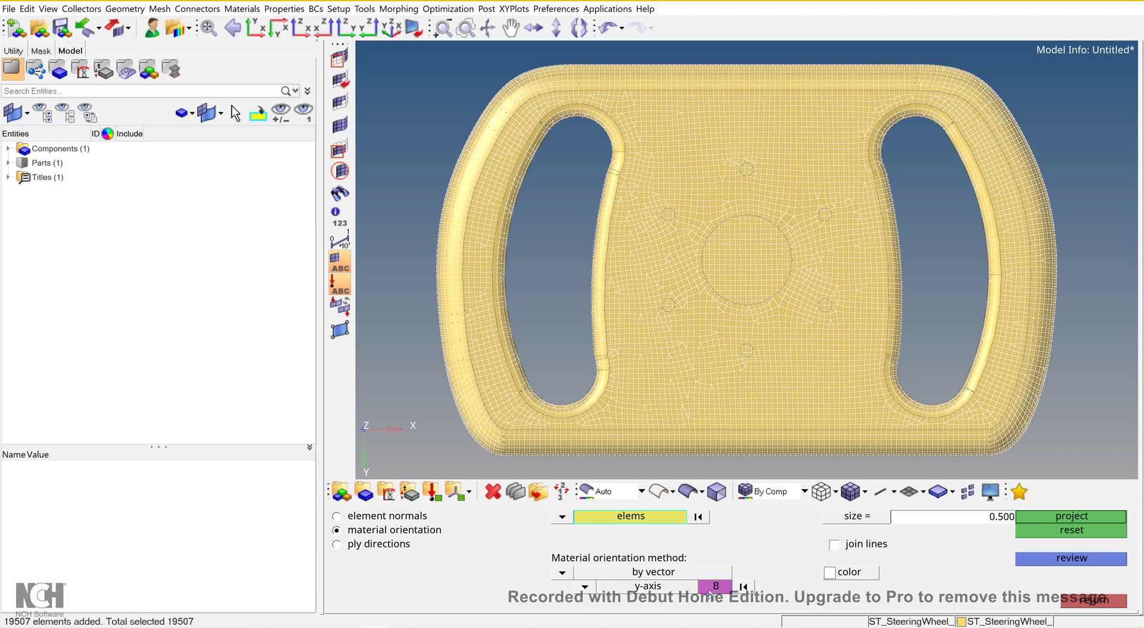
middle_click(701, 297)
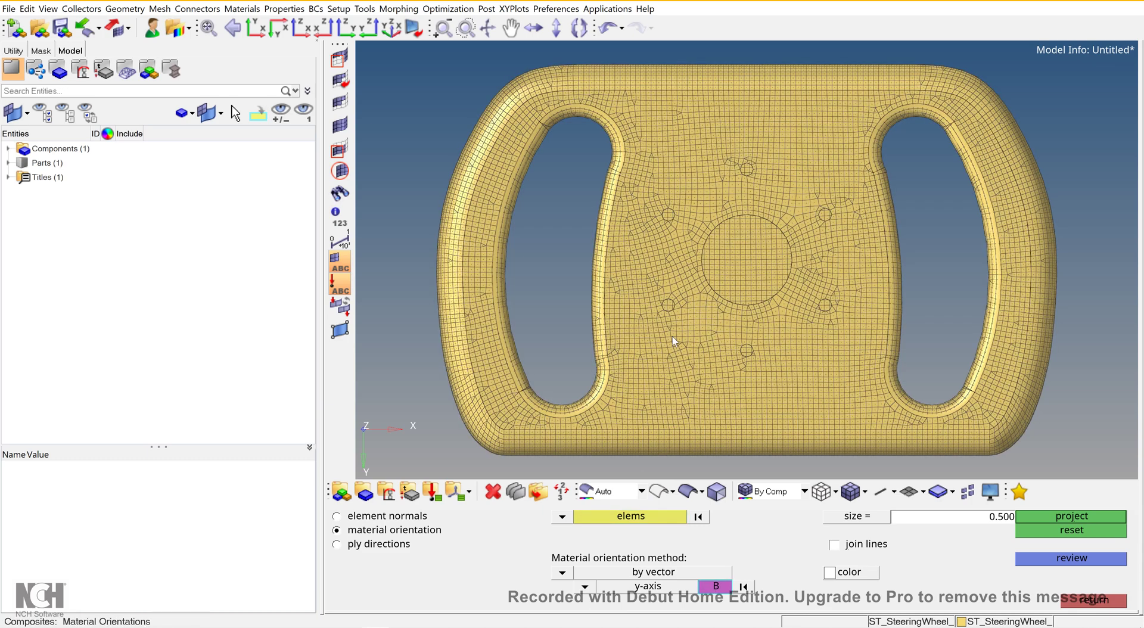
left_click(671, 336)
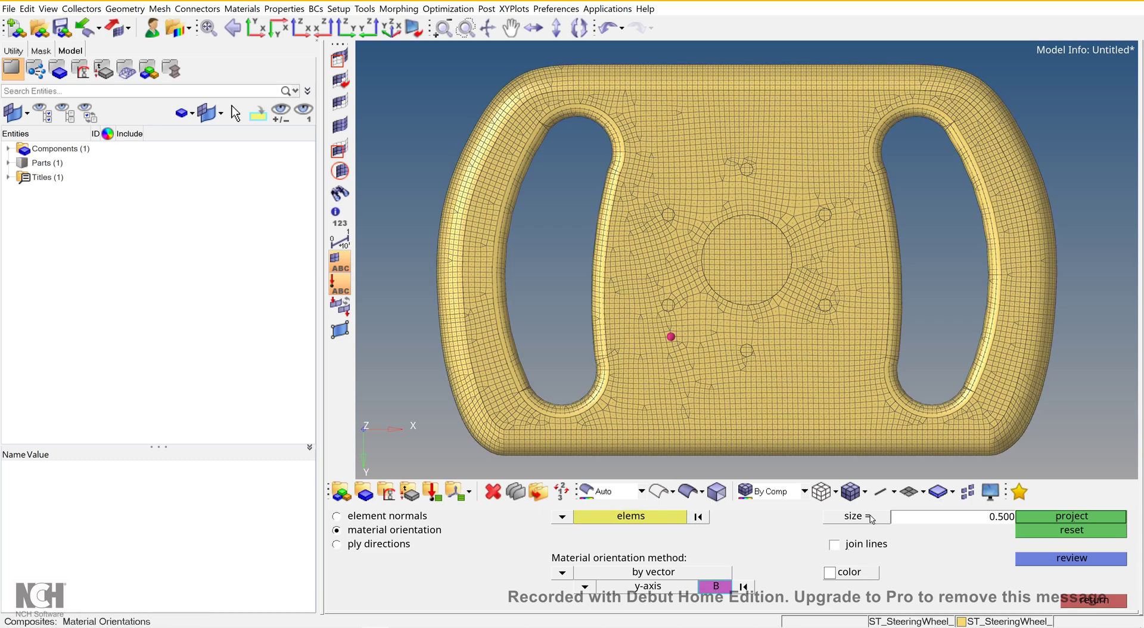
left_click(1085, 522)
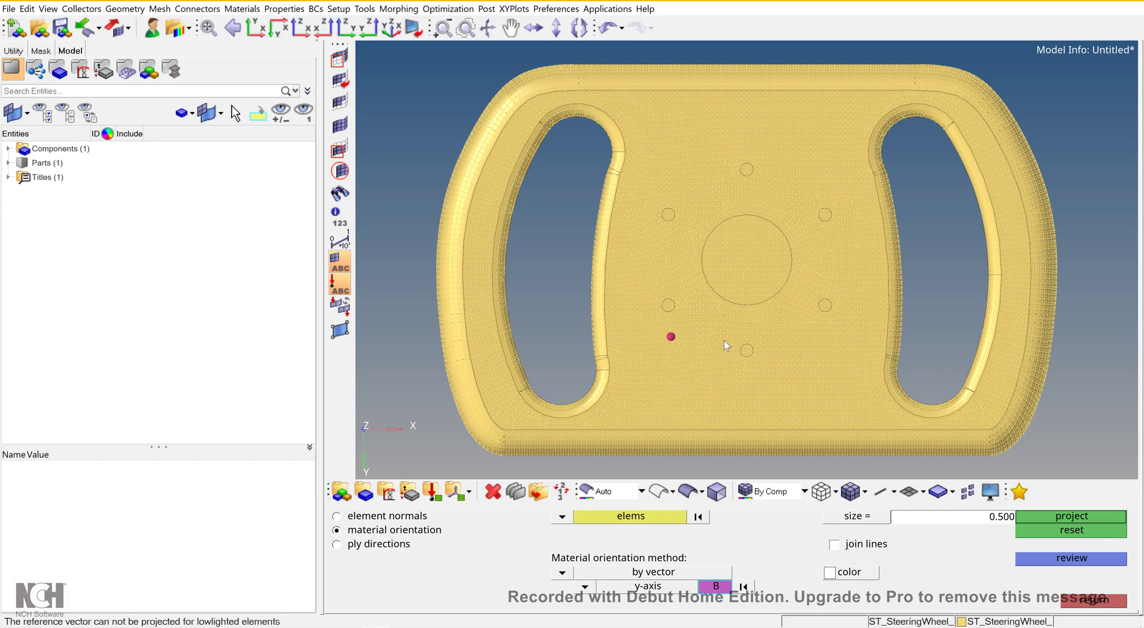
scroll(682, 157, "up", 5)
scroll(714, 239, "up", 2)
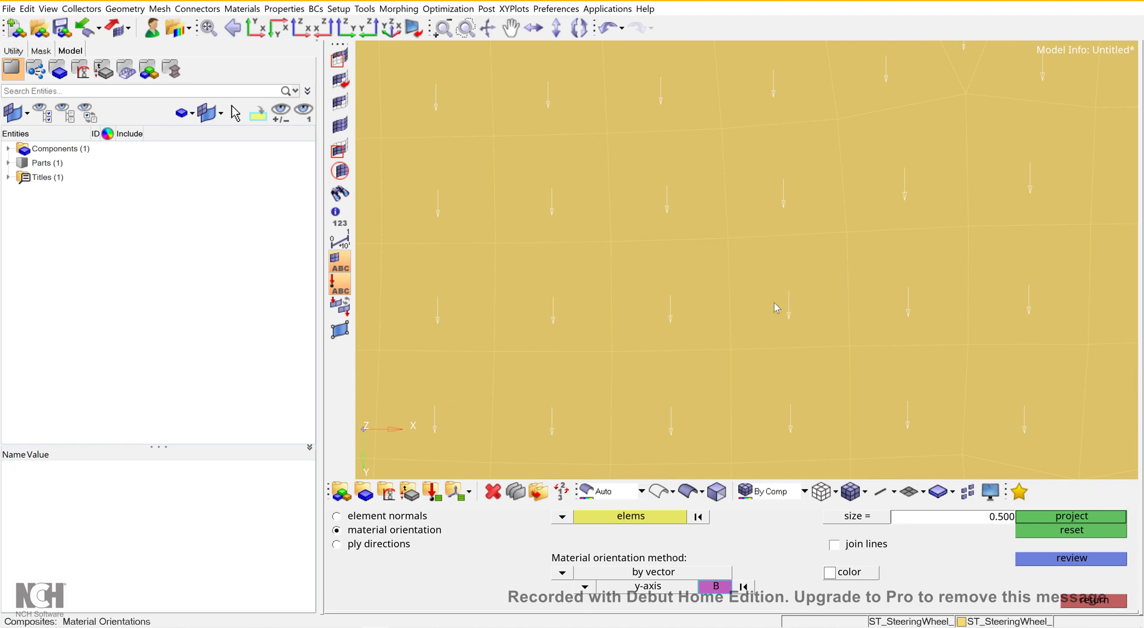
scroll(774, 303, "down", 3)
scroll(775, 292, "down", 6)
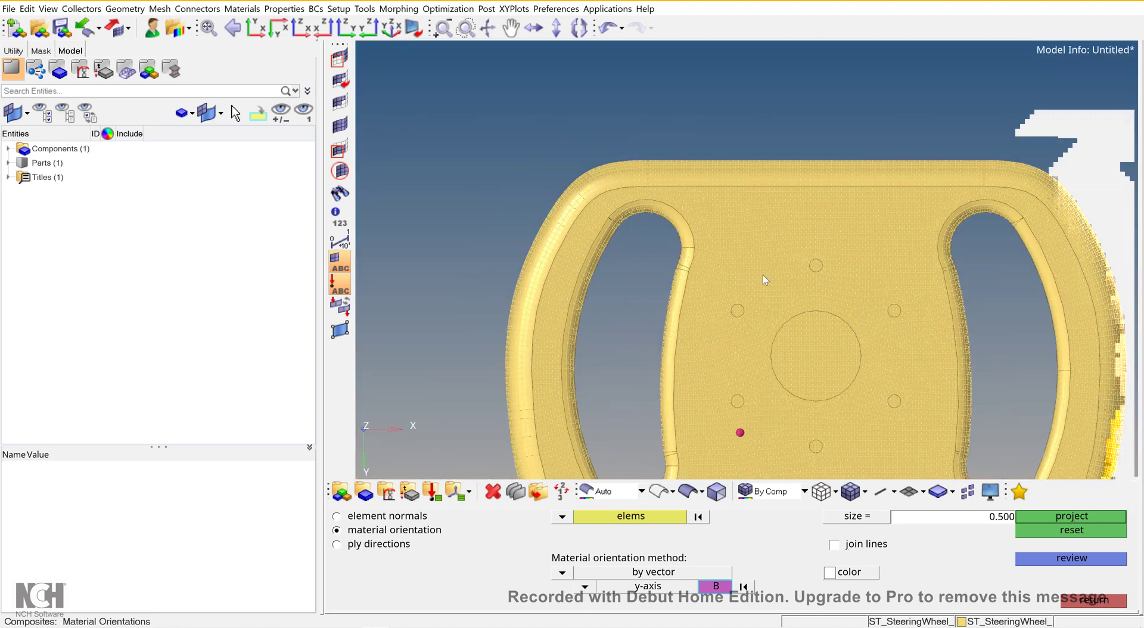
left_click(1095, 599)
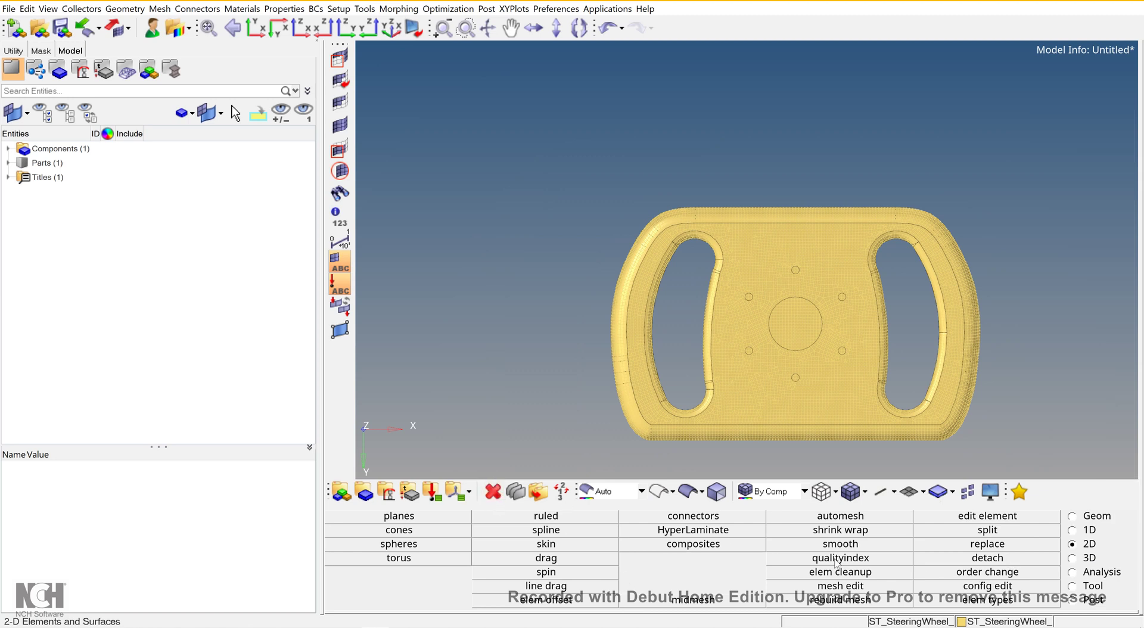
Step: Create a material named cf and set its card image to MAT8
right_click(185, 235)
mouse_move(217, 241)
left_click(307, 411)
type("cf")
key("Return")
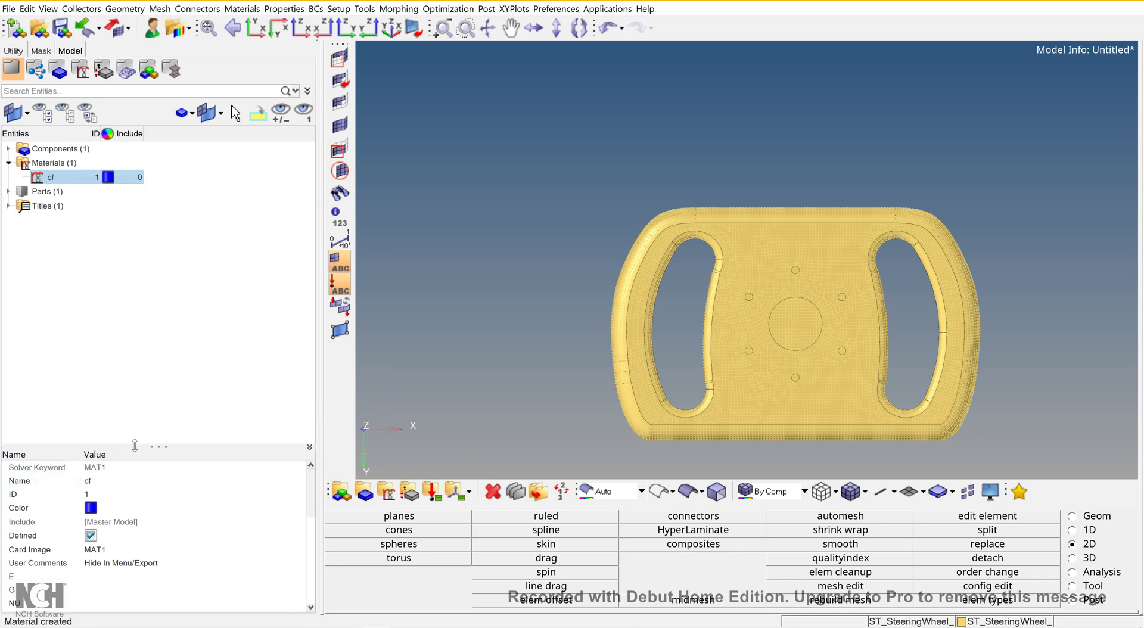
left_click_drag(157, 447, 158, 297)
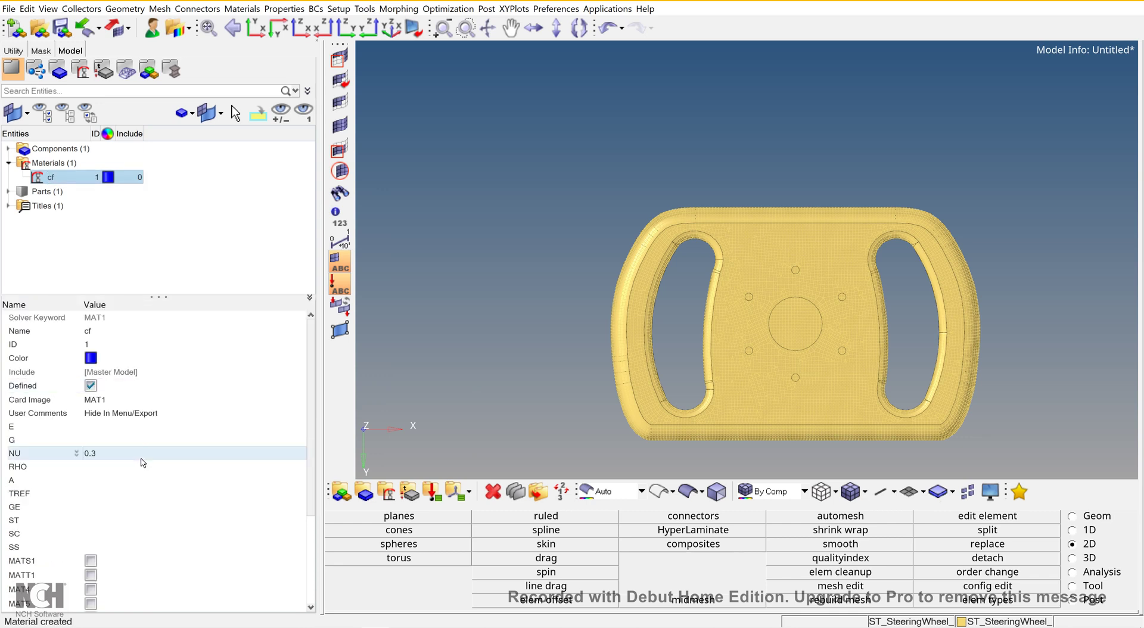
left_click(119, 408)
left_click(119, 411)
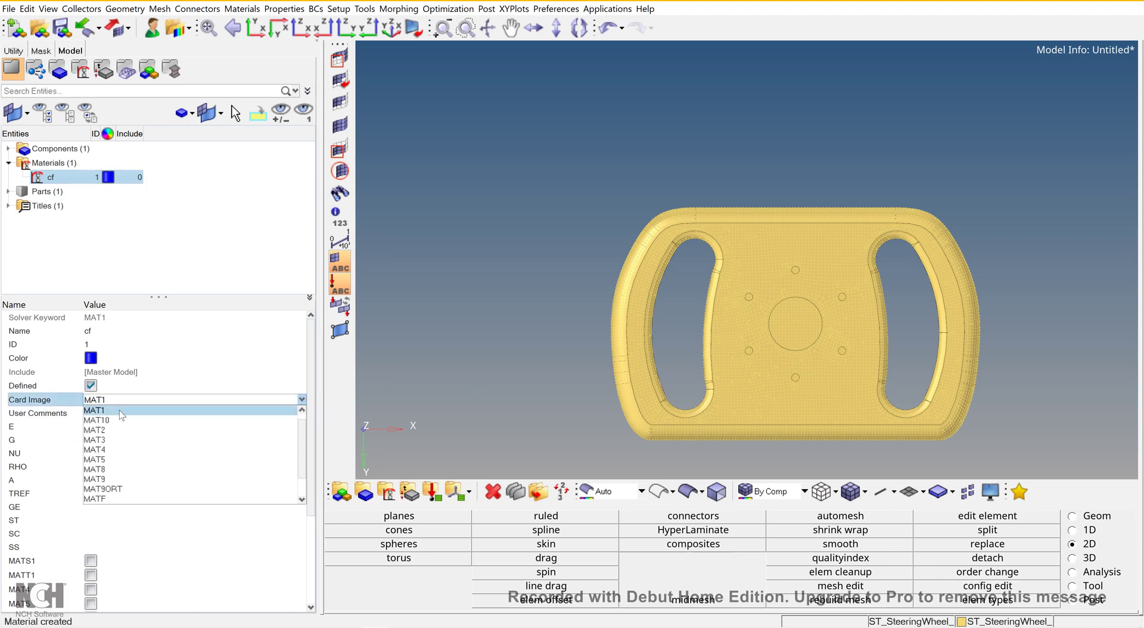
left_click(120, 468)
left_click(624, 366)
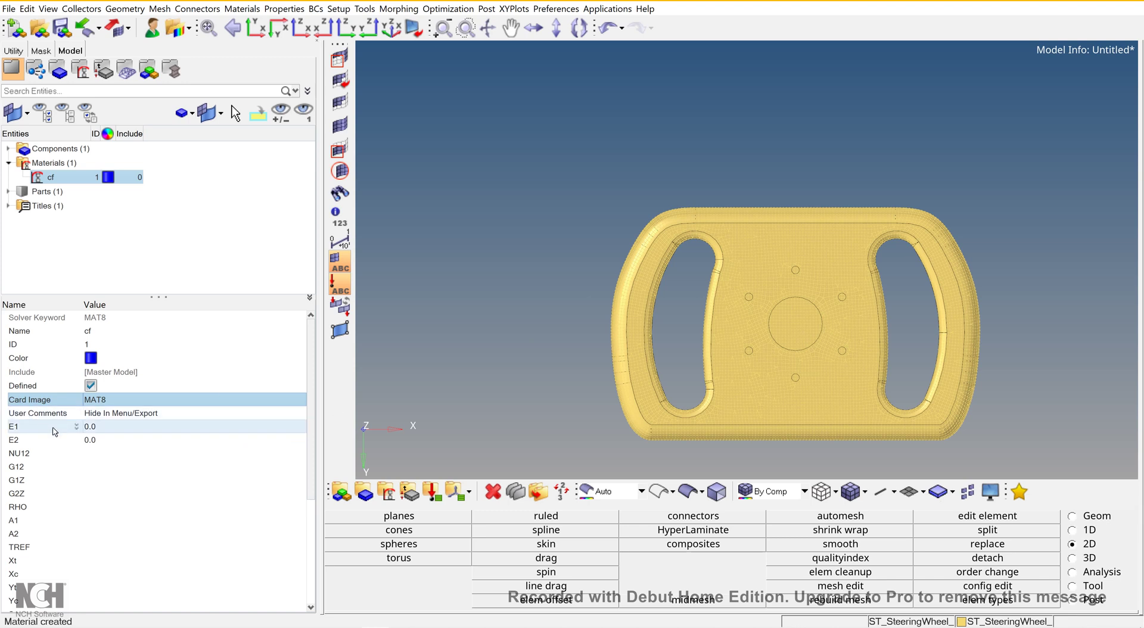
Step: Set the cf material's E1 and E2 to 28045.05, NU12 to 0.575 and G12 to 3300
left_click(107, 430)
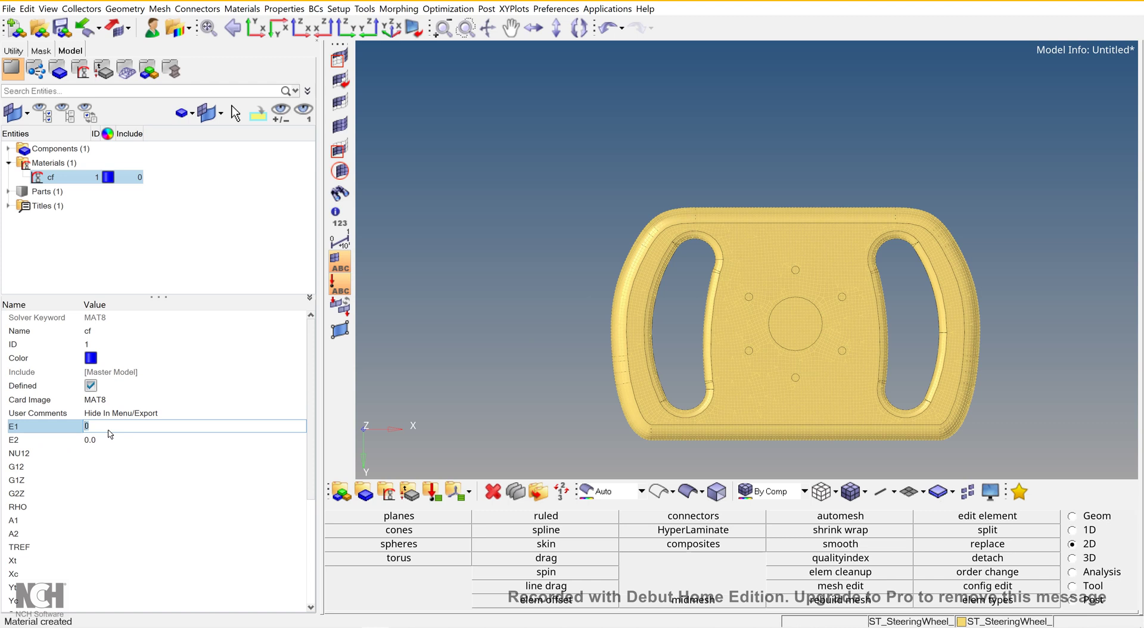
type("28045.05")
key("Return")
type("28045")
key("Return")
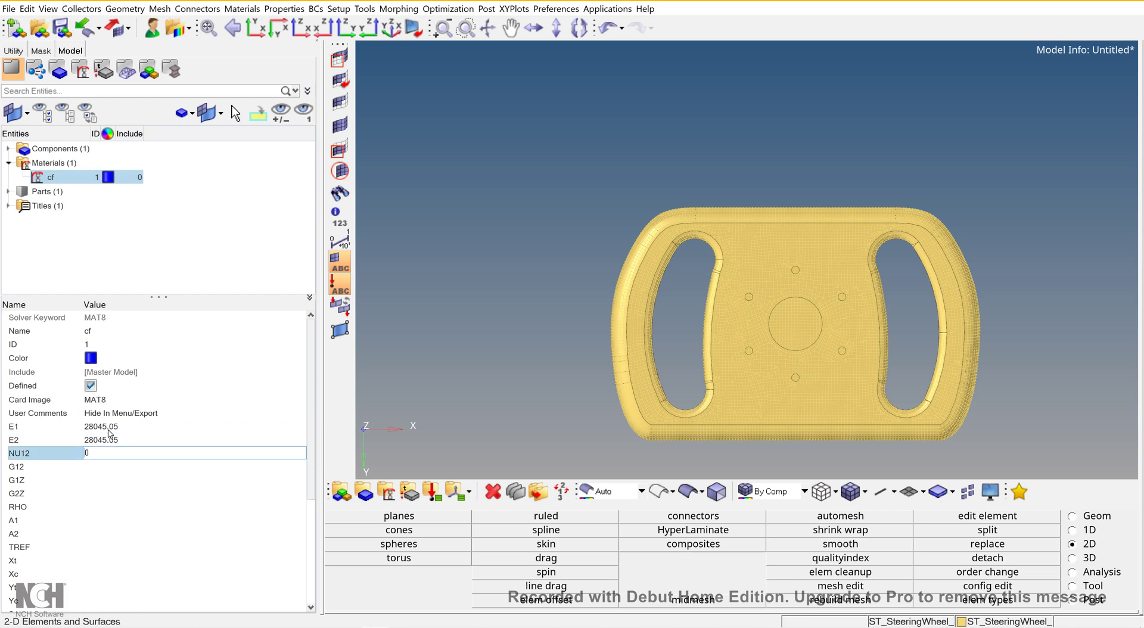
type(".575")
key("Return")
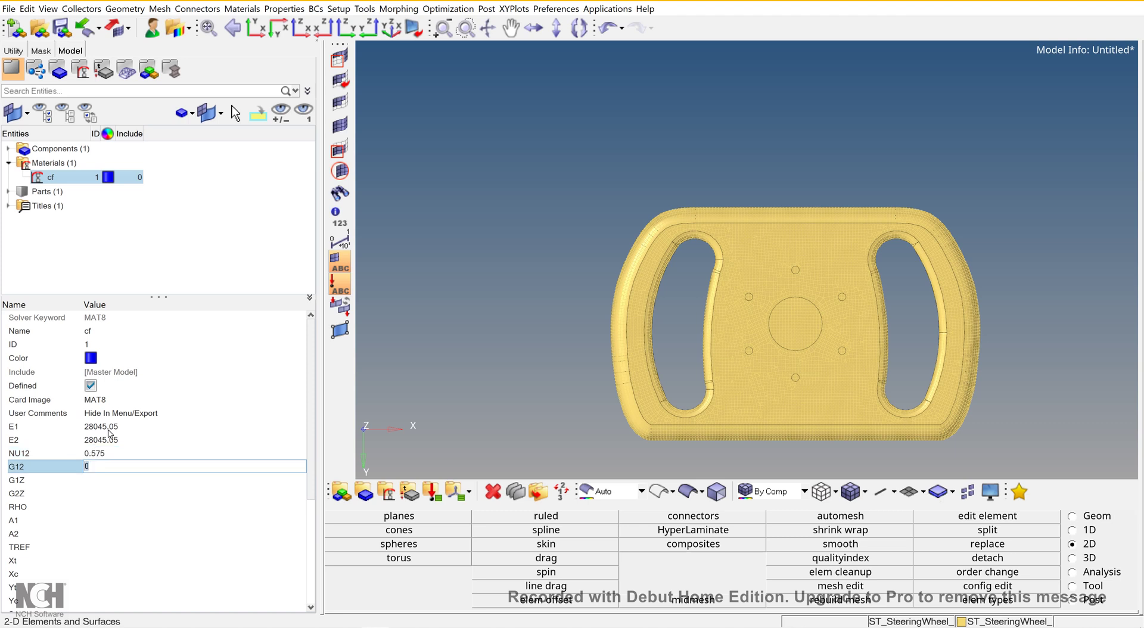
type("3300")
key("Return")
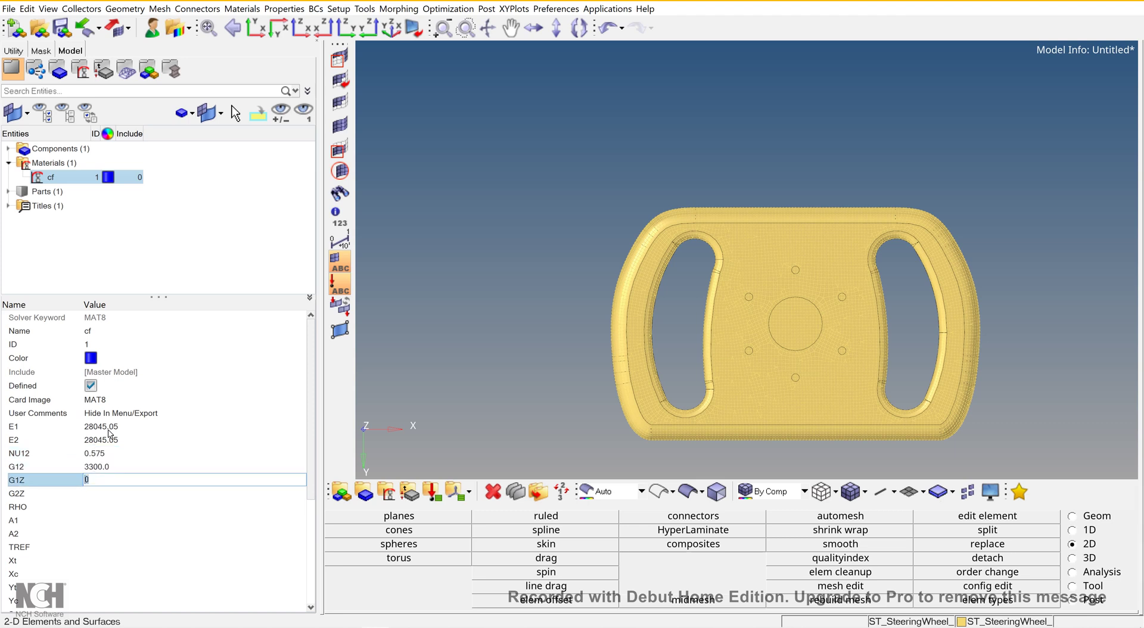
Step: Leave G1Z and G2Z blank and set the cf material's density RHO to 1.5e-09
key("Return")
key("Return")
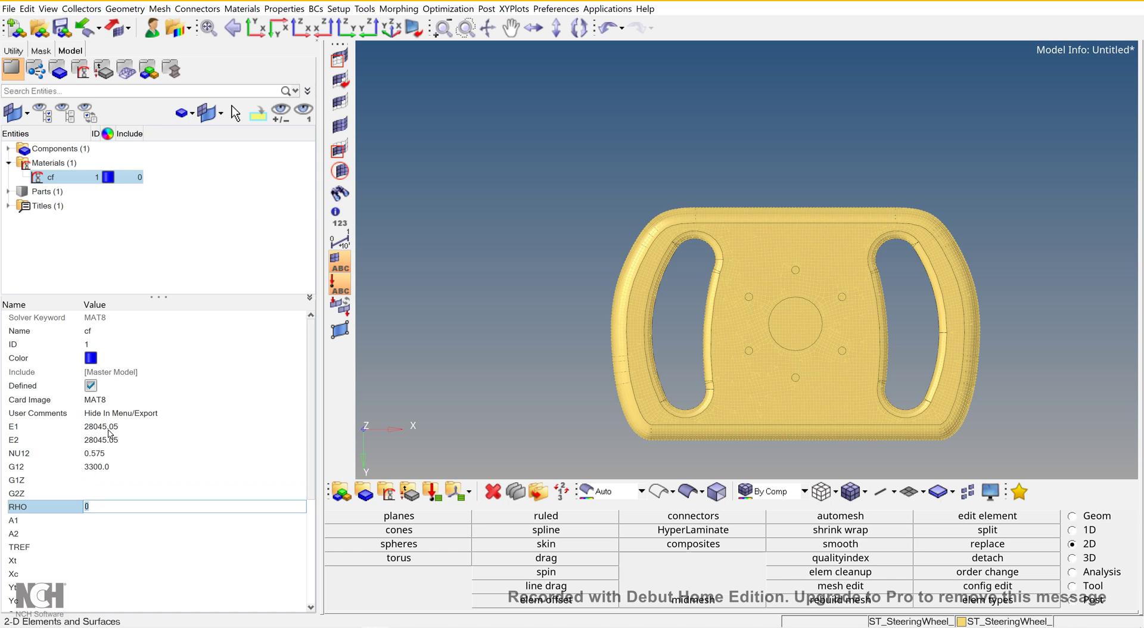
type("1.5")
type("e")
type("-09")
key("Return")
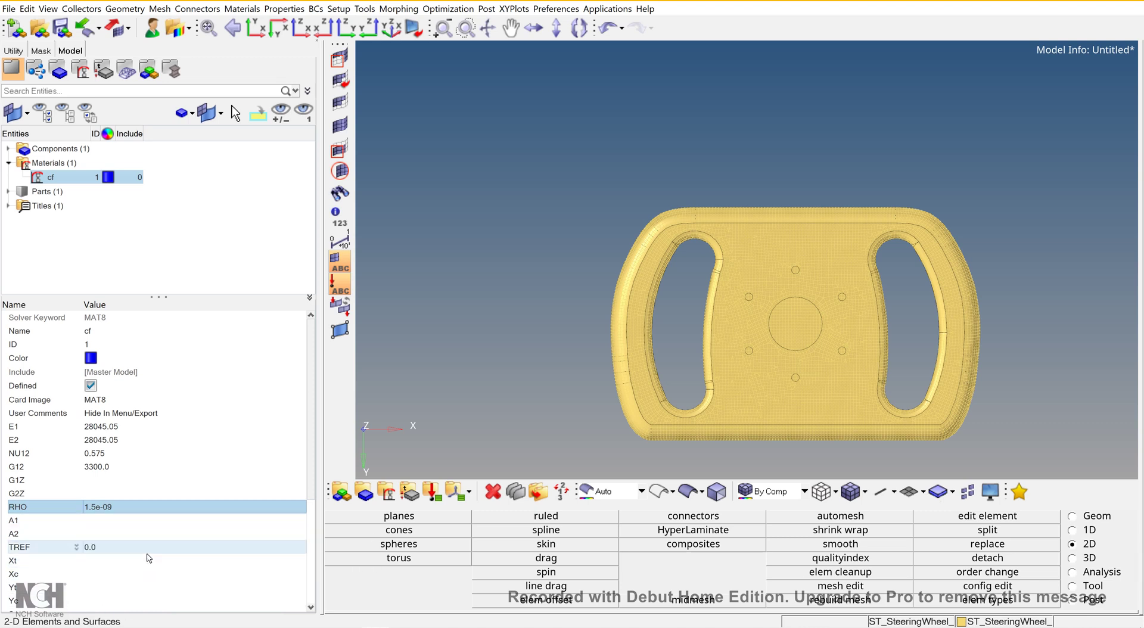
Step: Set the cf material's strength limits: Xt and Yt to 351, Xc and Yc to 175
left_click(147, 560)
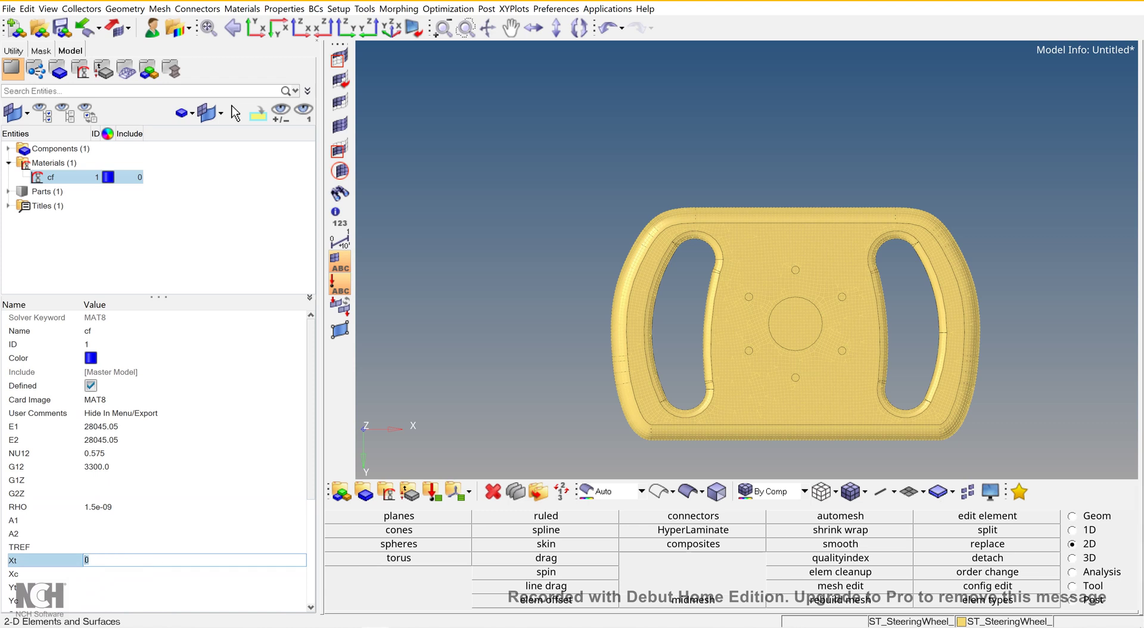
type("351")
key("Return")
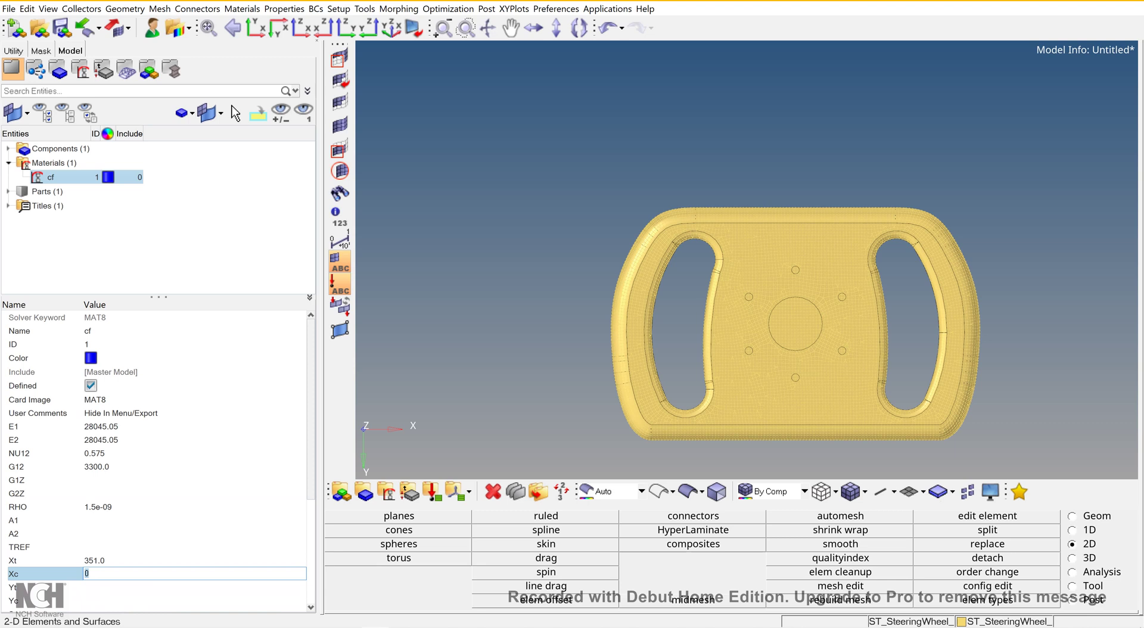
type("175")
key("Return")
type("351")
key("Return")
type("175")
key("Return")
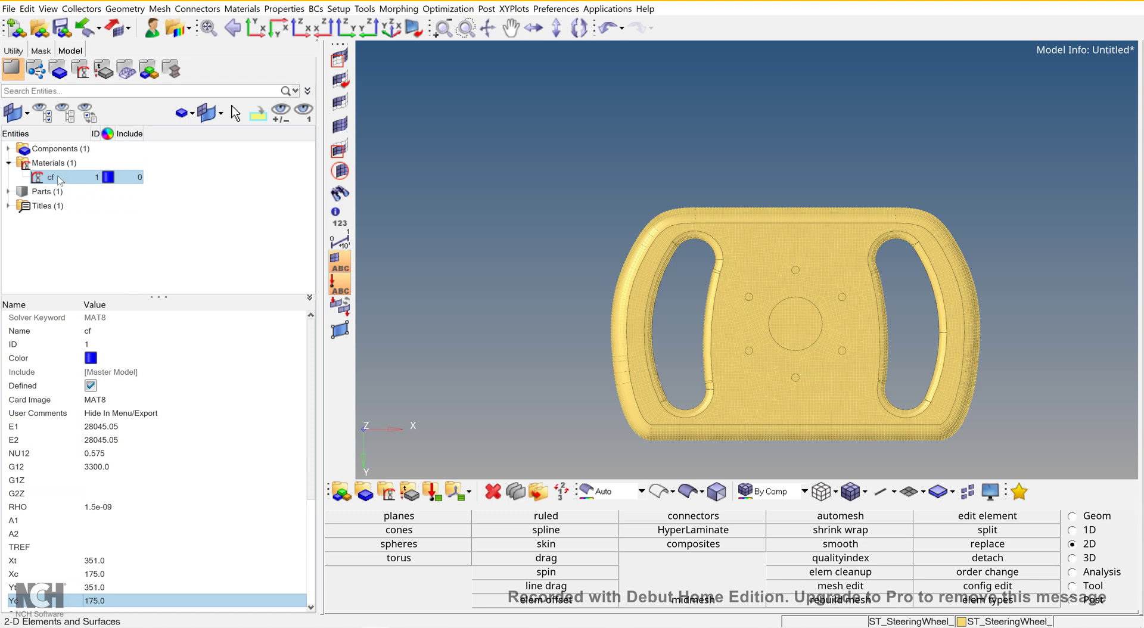
Step: Set up a new ply named ply1 with card image PLY, material cf and a thickness of 0.24
right_click(189, 229)
mouse_move(239, 231)
left_click(335, 500)
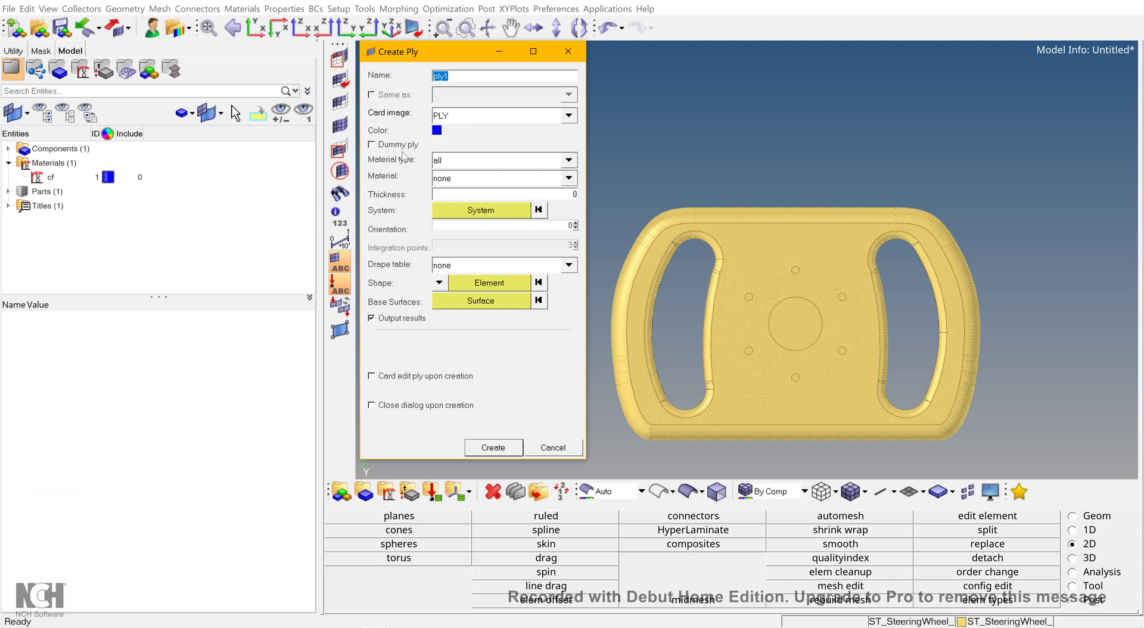
left_click(461, 161)
left_click(462, 162)
left_click(453, 178)
left_click(452, 202)
type("0.24")
Step: Use all elements of the steering wheel mesh as the shape of ply1 and create the ply
left_click(470, 285)
left_click(450, 516)
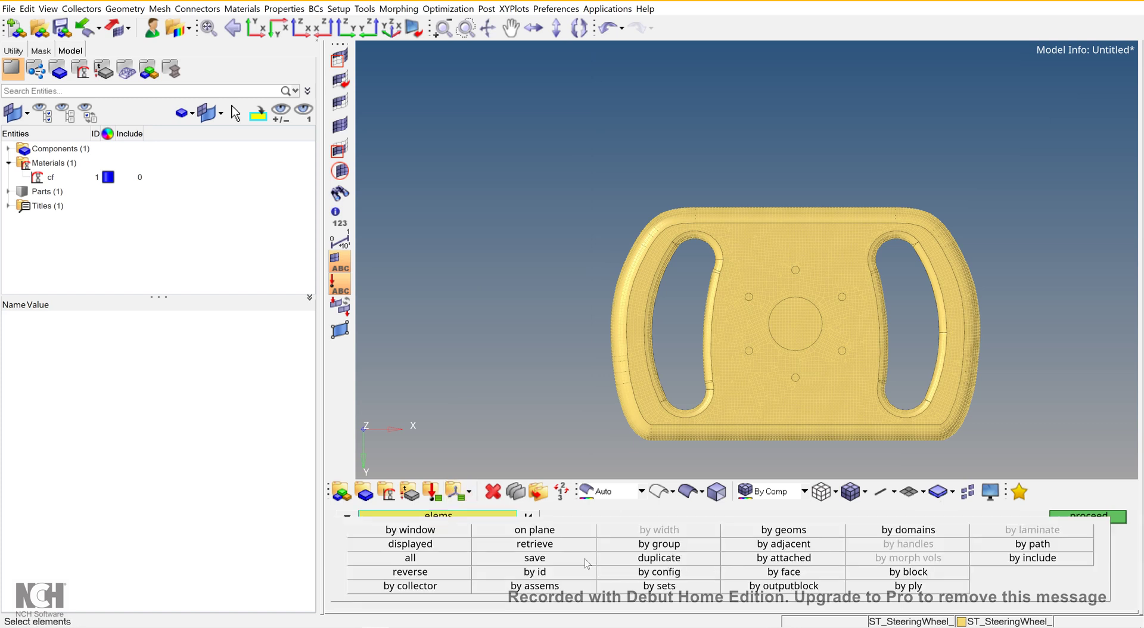
left_click(444, 560)
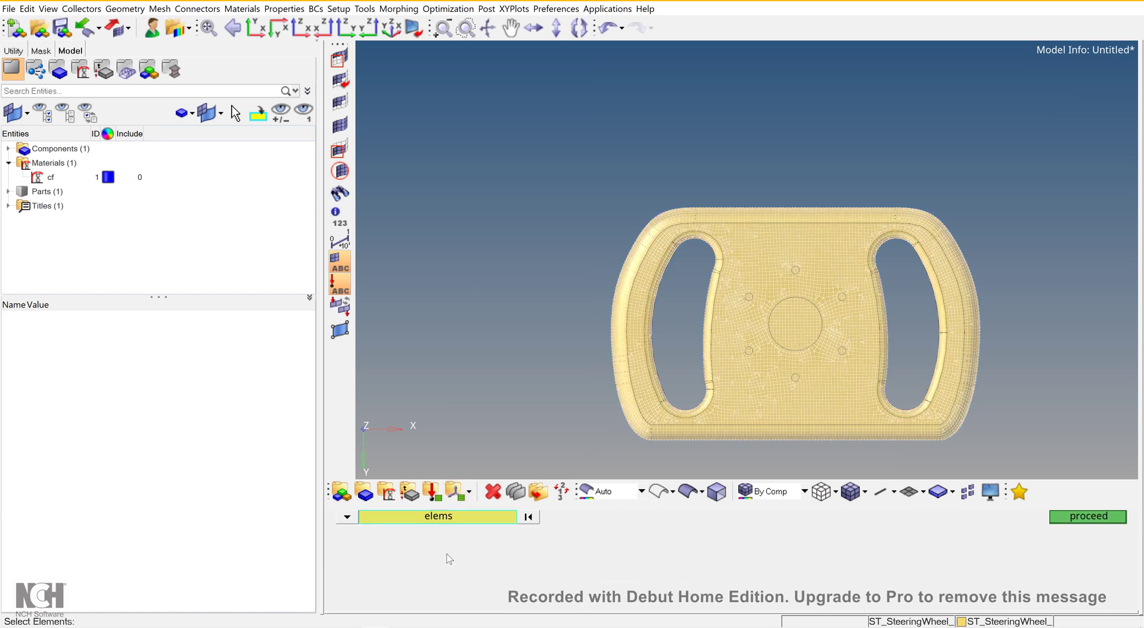
left_click(1090, 517)
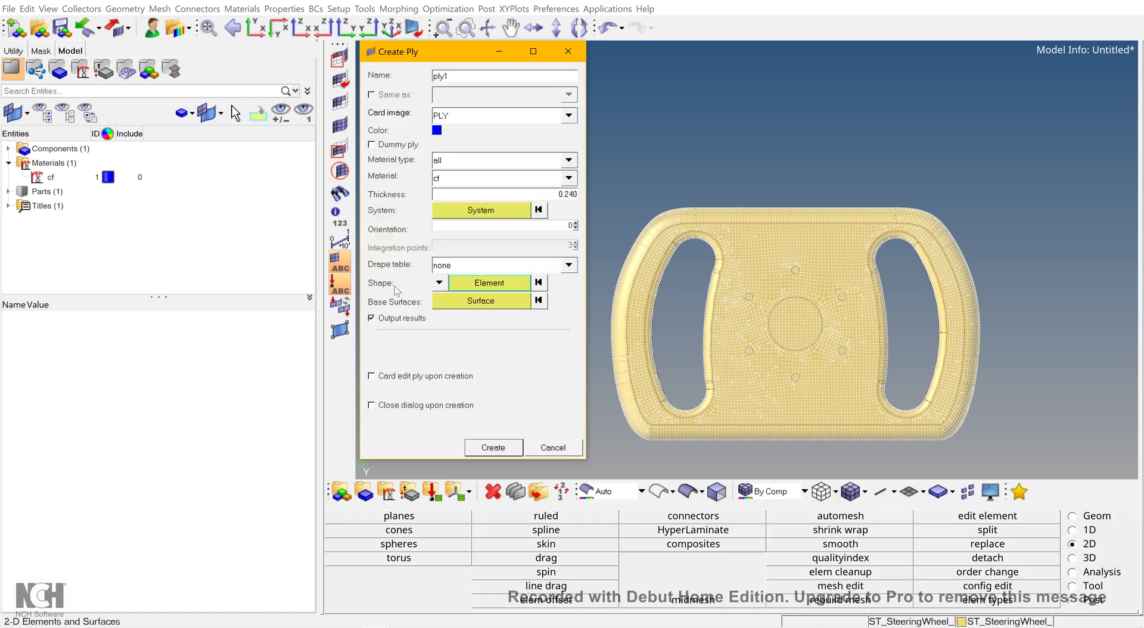
left_click(494, 447)
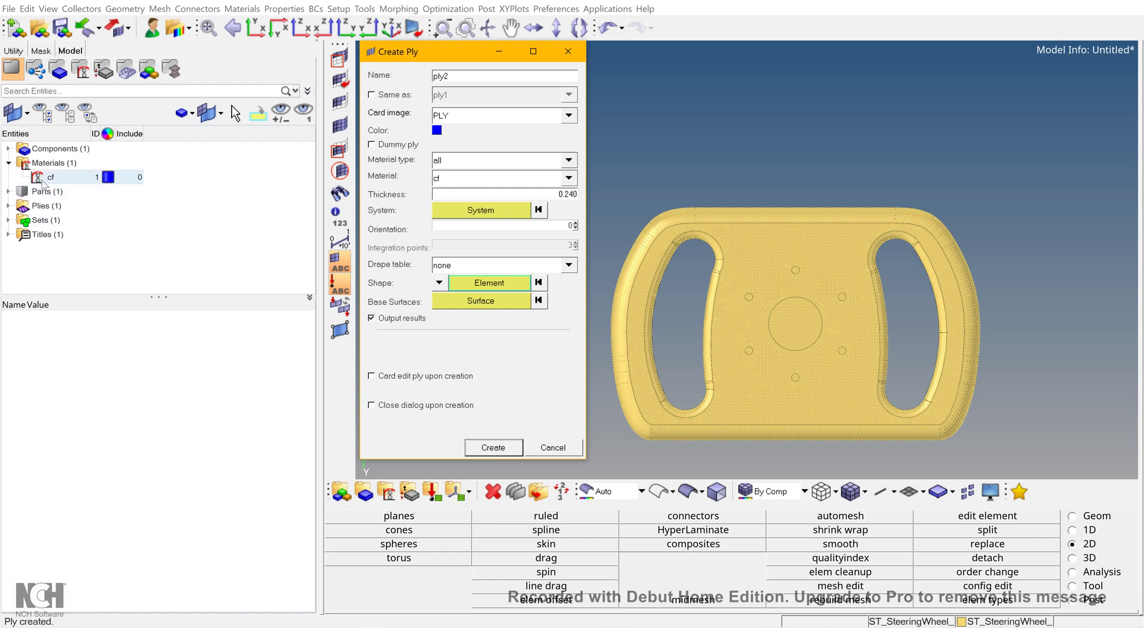
Step: Create plies ply2 to ply8 with the same definition as ply1, and close the ply dialog
left_click(9, 206)
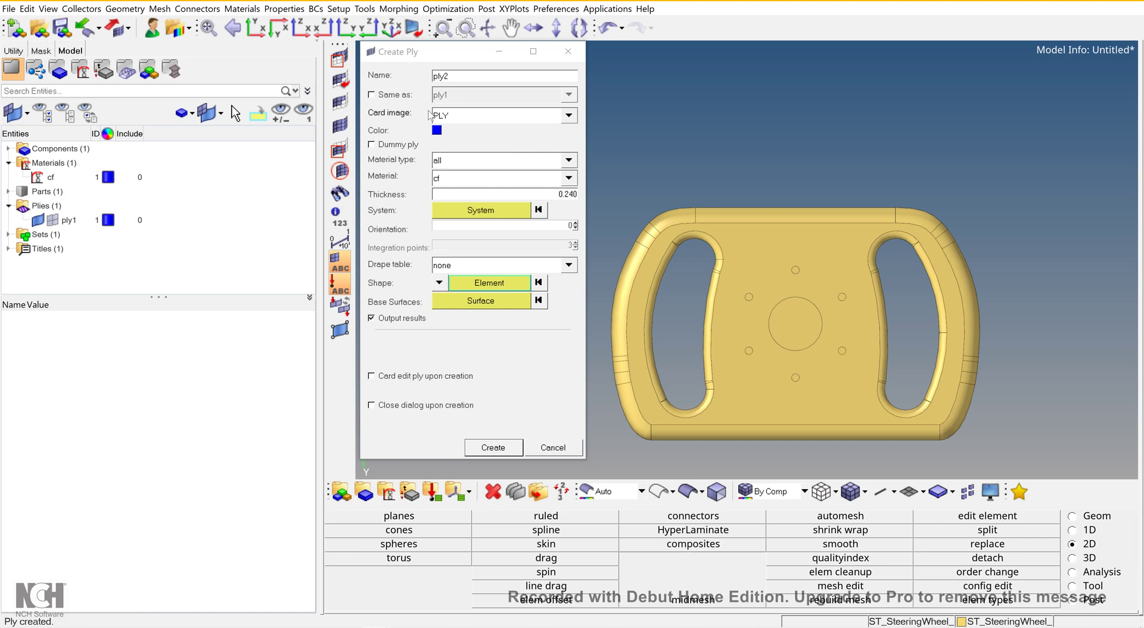
left_click(389, 94)
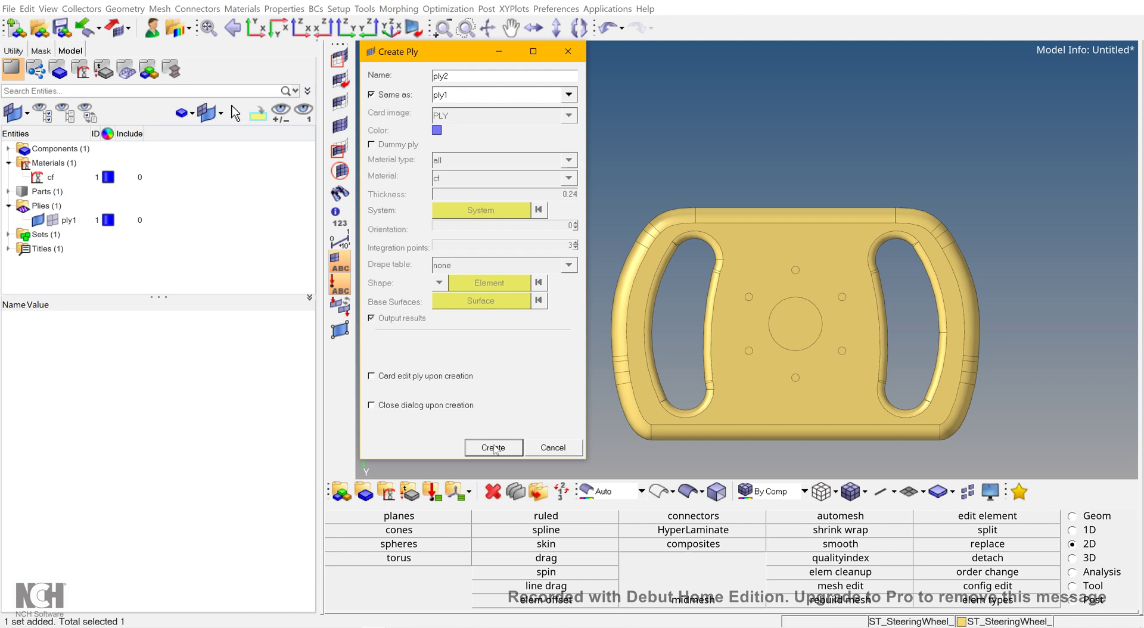
left_click(494, 448)
left_click(494, 447)
left_click(494, 447)
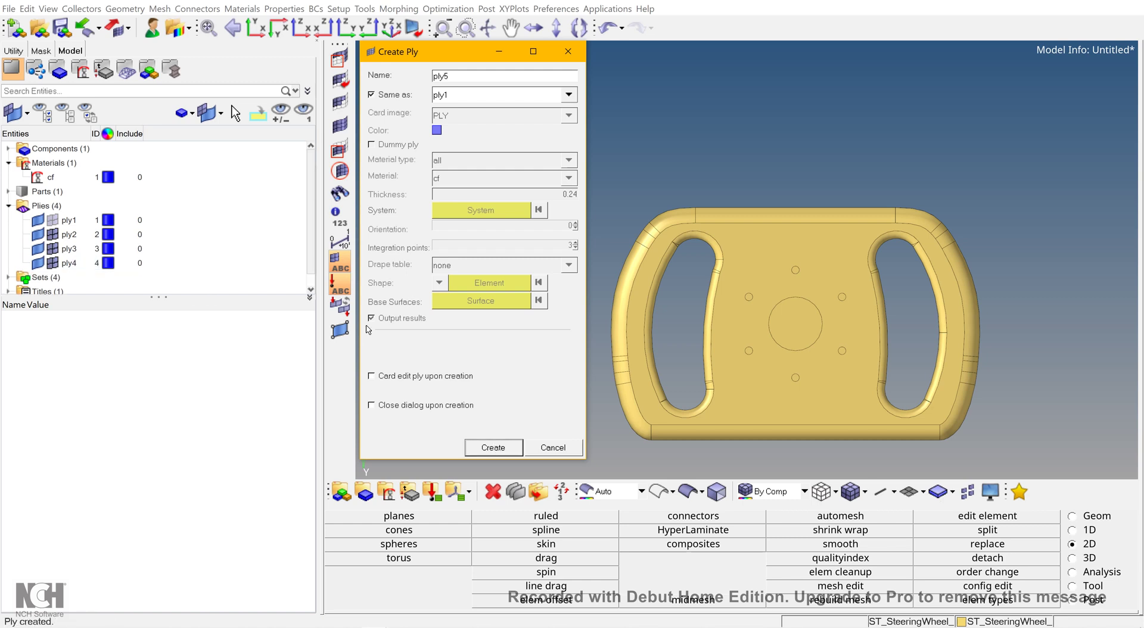
left_click(502, 451)
left_click(502, 450)
left_click(503, 451)
left_click(502, 450)
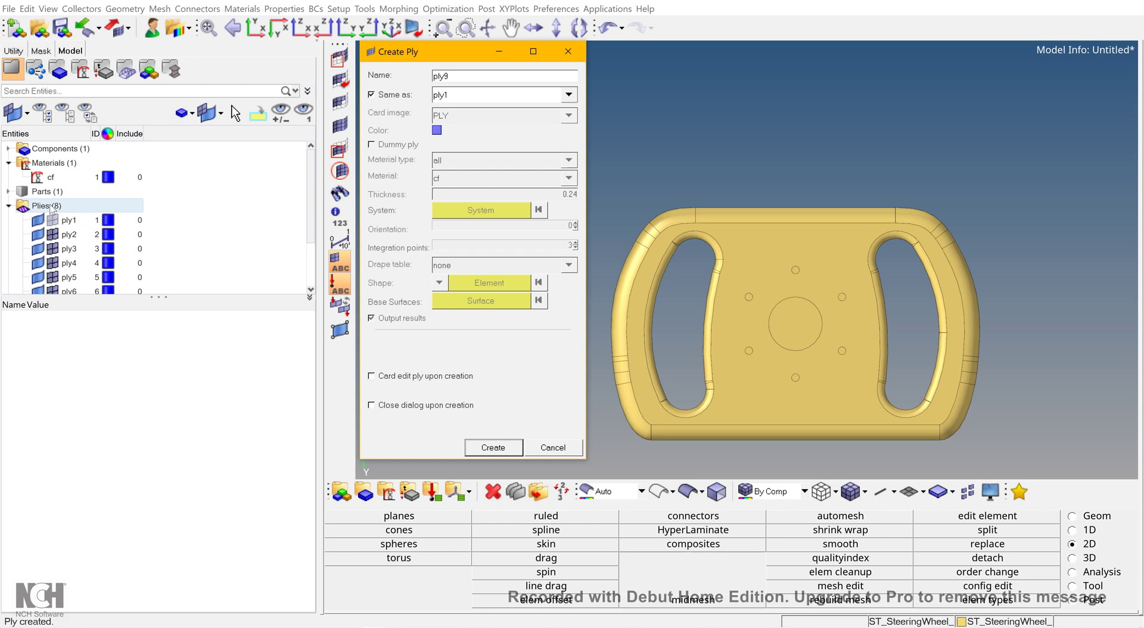
left_click_drag(266, 296, 245, 467)
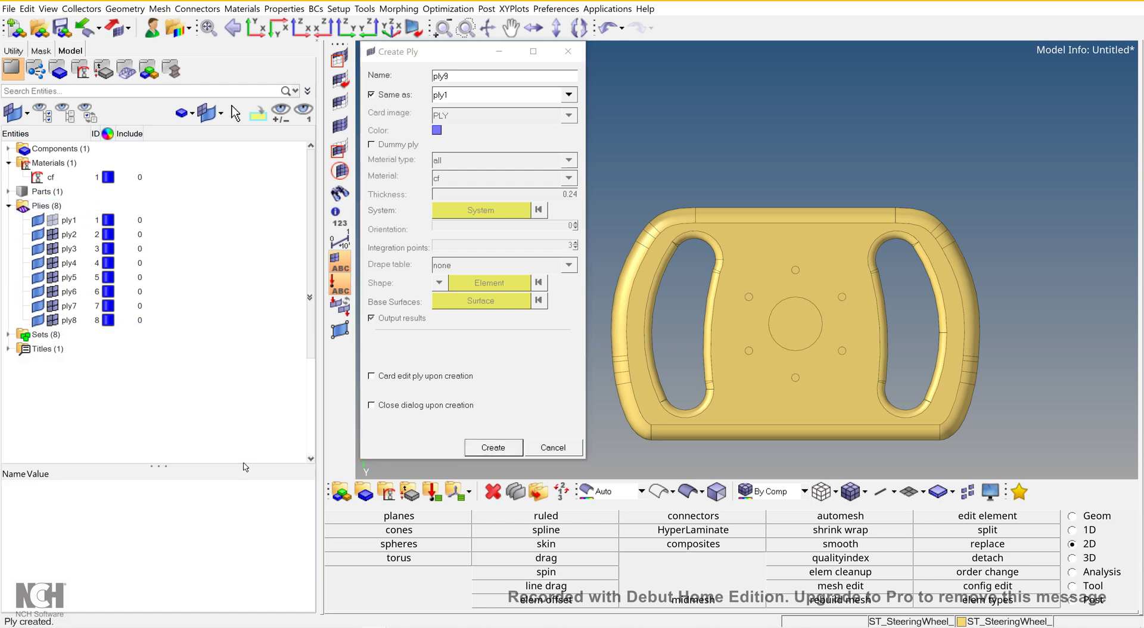
left_click(553, 447)
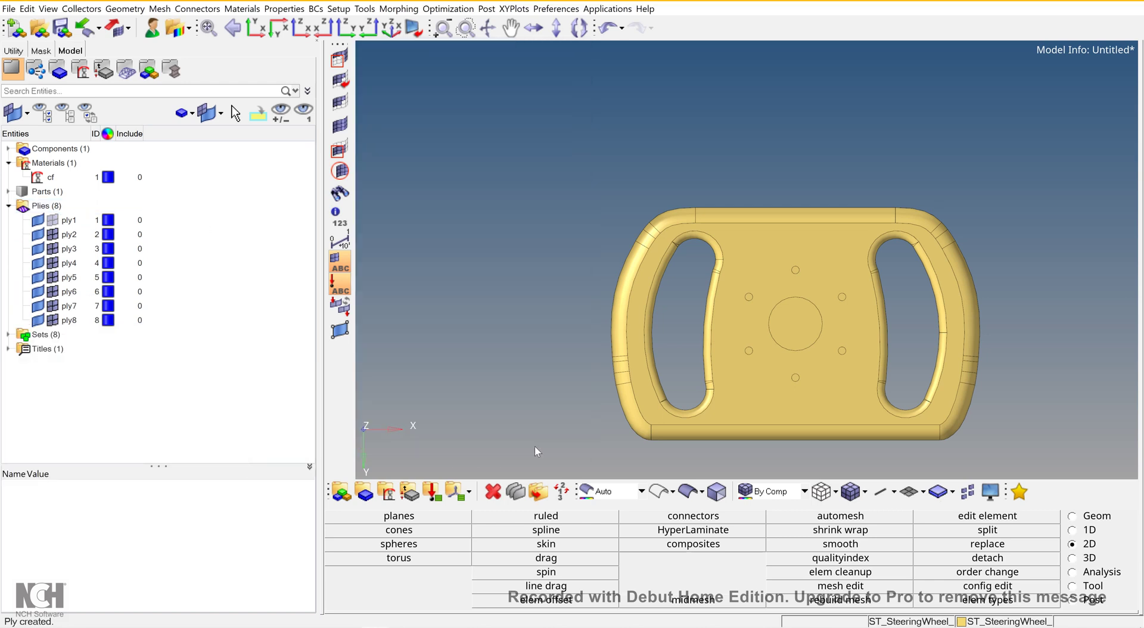
Step: Select ply1 to ply8 and automatically assign a different colour to each ply
left_click(67, 220)
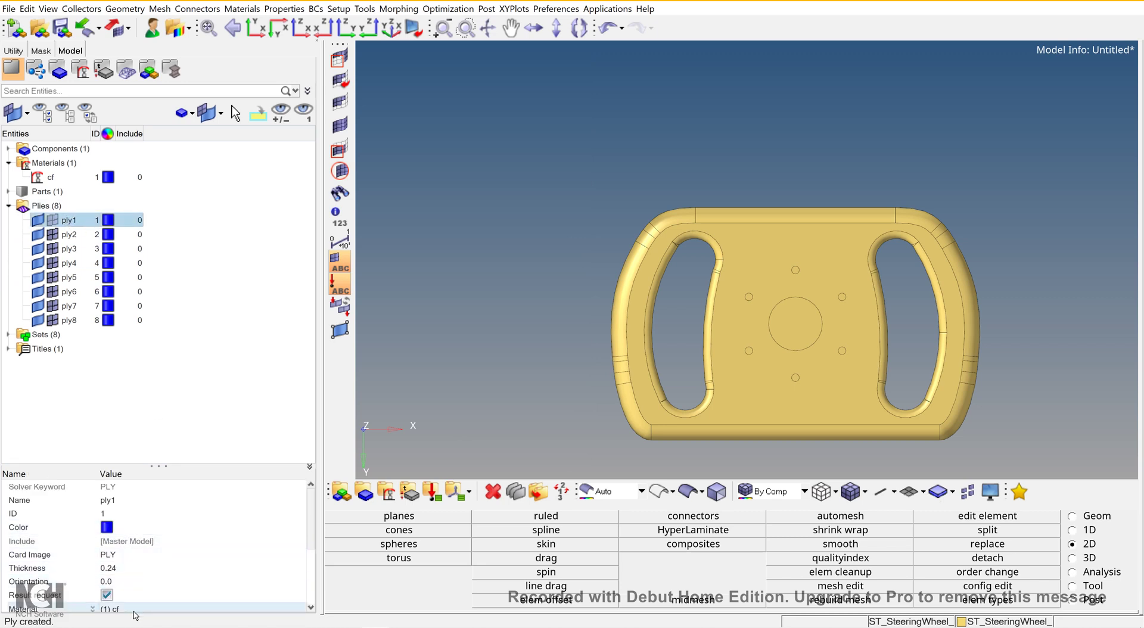
left_click(186, 382)
left_click(72, 221)
left_click(105, 321, "shift")
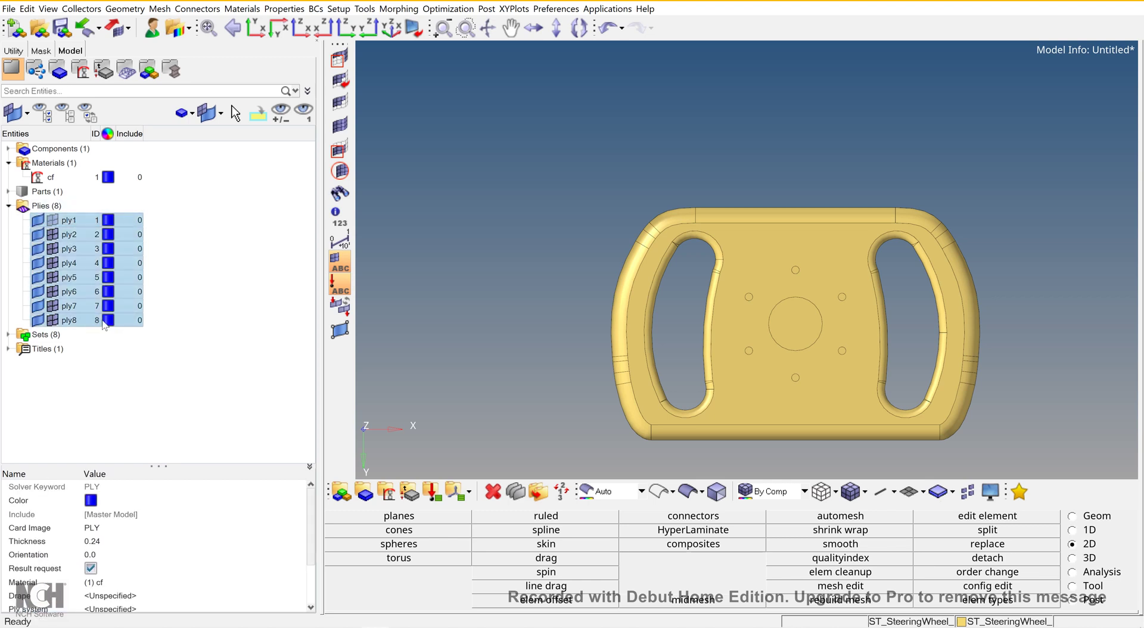
left_click(108, 320)
left_click(115, 373)
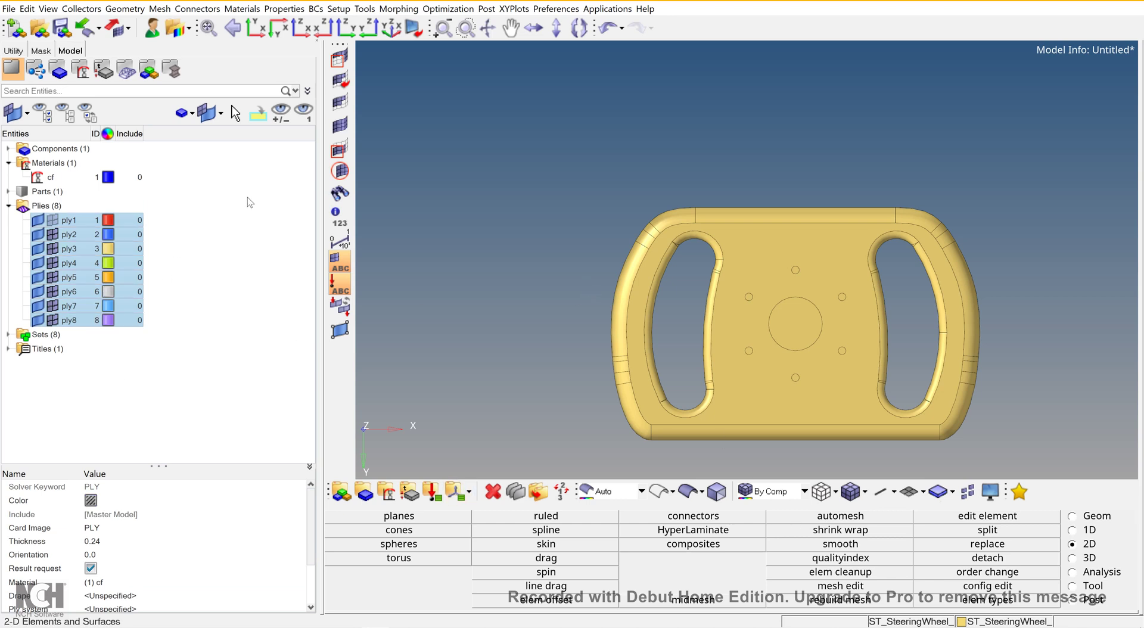
Step: Set up a new ply laminate named laminate1 with card image STACK and the Smear laminate option
right_click(234, 220)
right_click(238, 225)
mouse_move(280, 230)
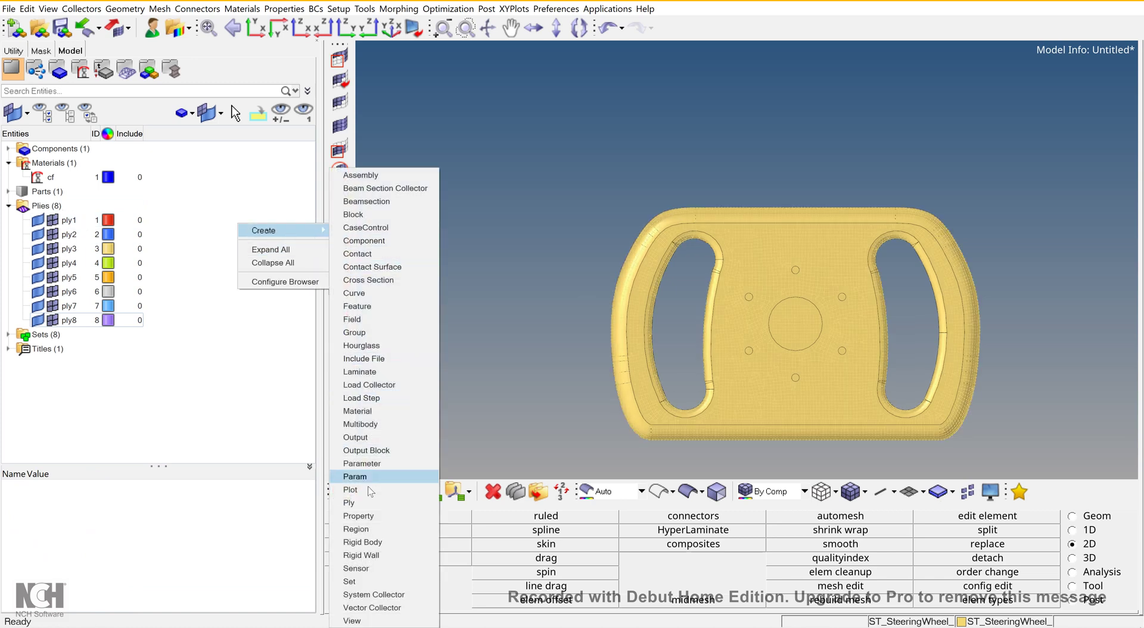
left_click(387, 371)
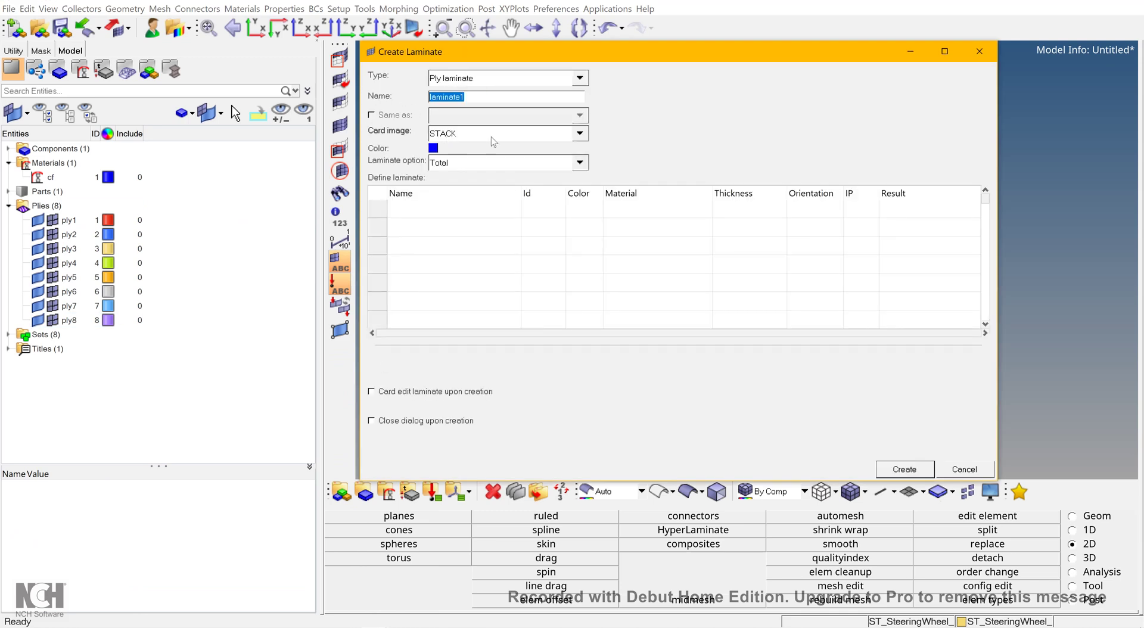
left_click(459, 163)
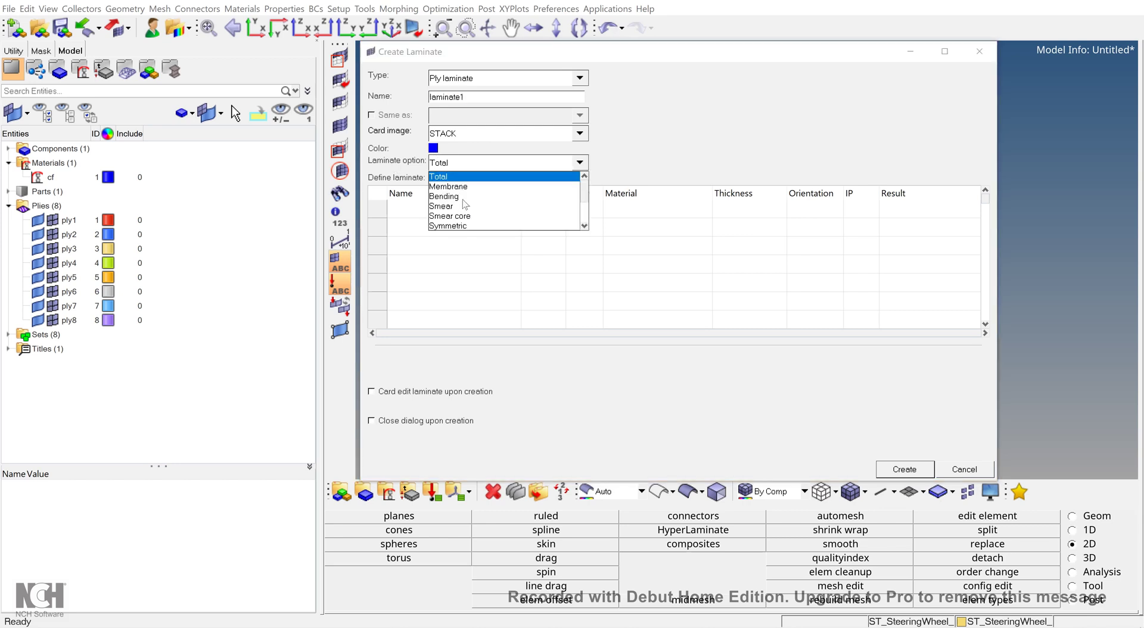
scroll(464, 204, "down", 2)
scroll(464, 204, "up", 2)
left_click(445, 207)
left_click(477, 164)
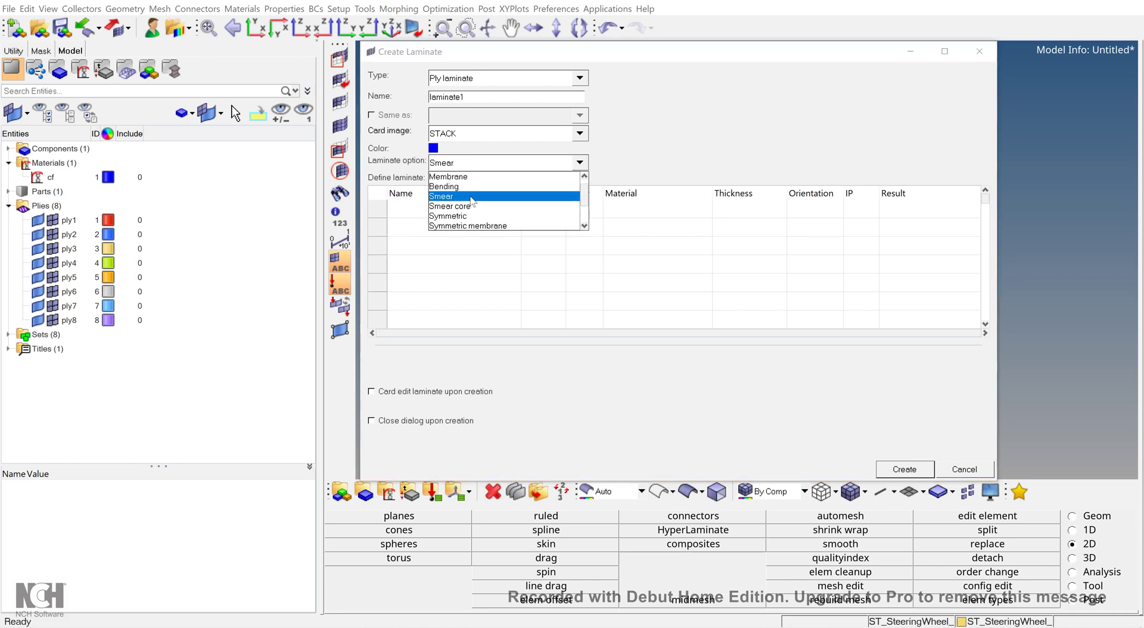
left_click(473, 199)
Step: Add ply1 to ply6 in order to the laminate1 definition, one ply per row
left_click(436, 210)
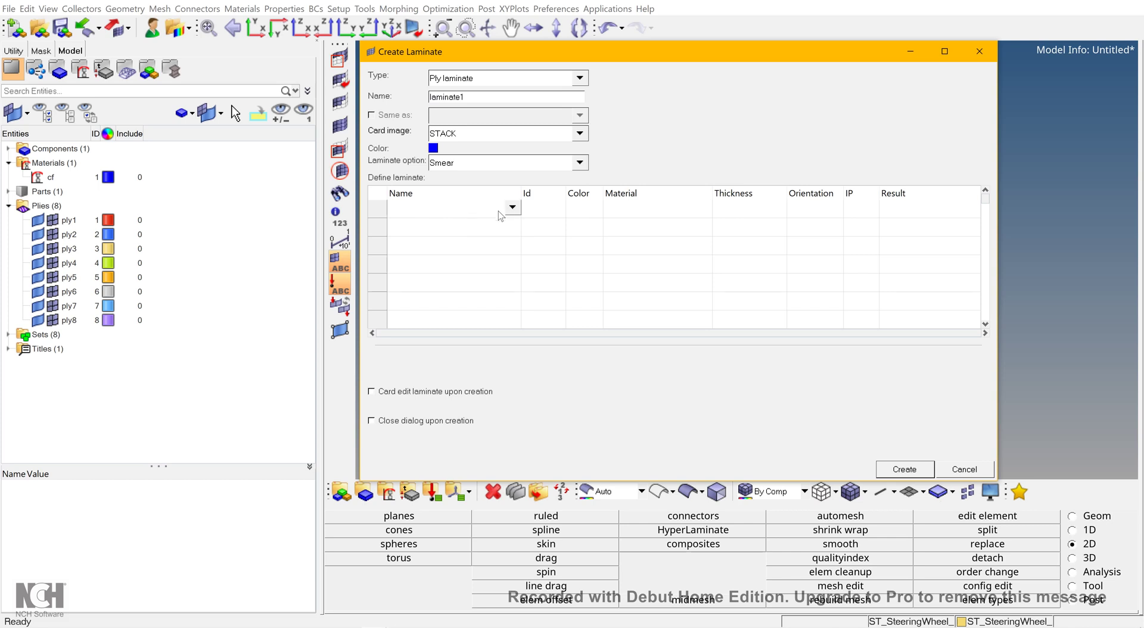
left_click(512, 207)
left_click(504, 224)
left_click(506, 225)
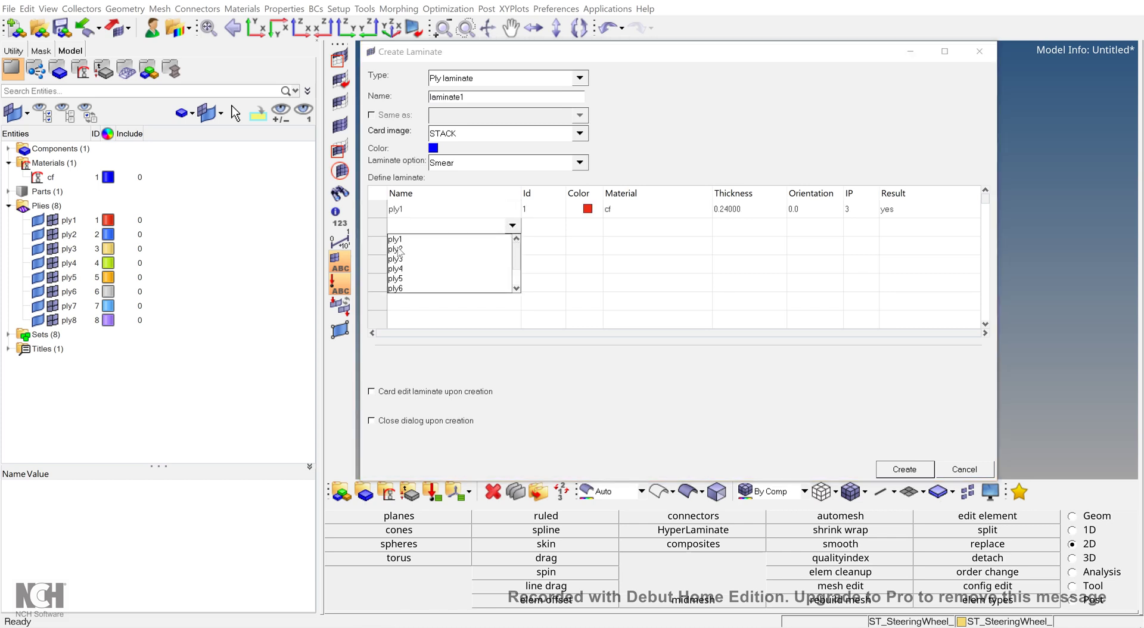
left_click(396, 249)
left_click(512, 244)
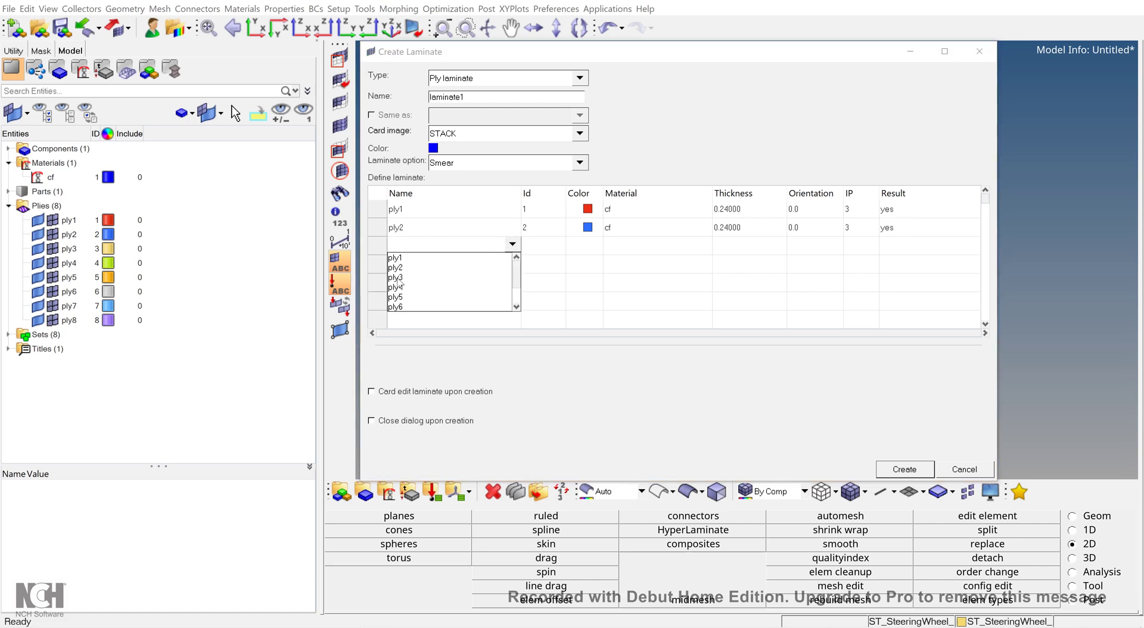
left_click(395, 277)
left_click(512, 263)
left_click(417, 305)
left_click(499, 283)
left_click(409, 333)
left_click(458, 302)
left_click(516, 301)
left_click(396, 361)
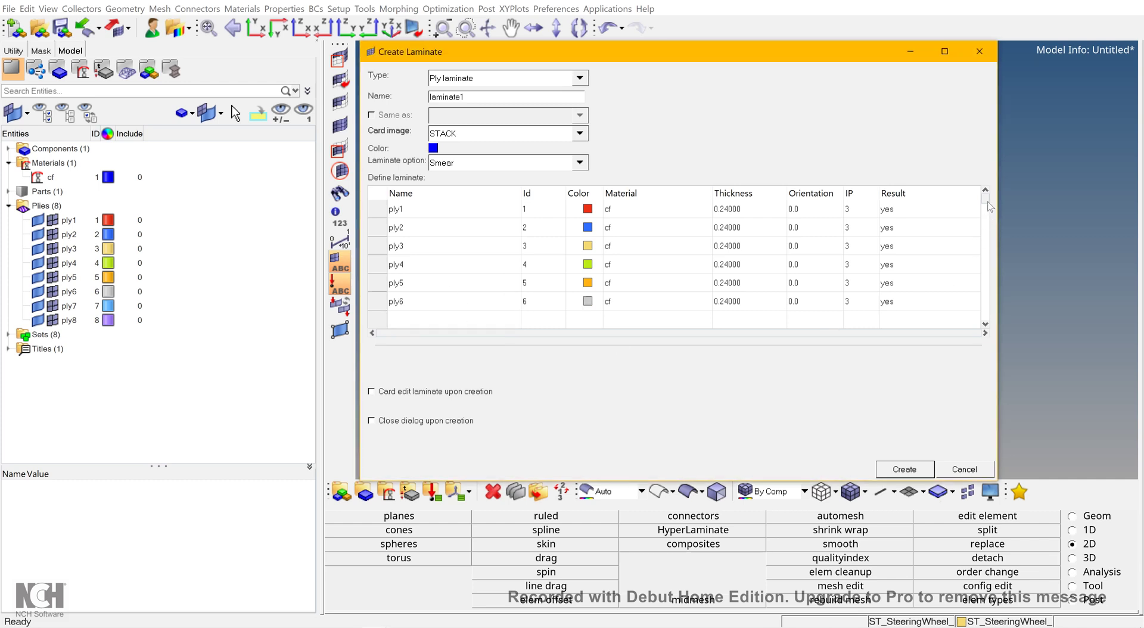
Step: Add ply7 and ply8 as the last rows of laminate1, create the laminate and close its dialog
left_click_drag(987, 203, 989, 208)
scroll(541, 298, "up", 2)
scroll(471, 255, "down", 2)
left_click(470, 250)
left_click(513, 244)
scroll(403, 305, "down", 1)
left_click(402, 291)
left_click(459, 270)
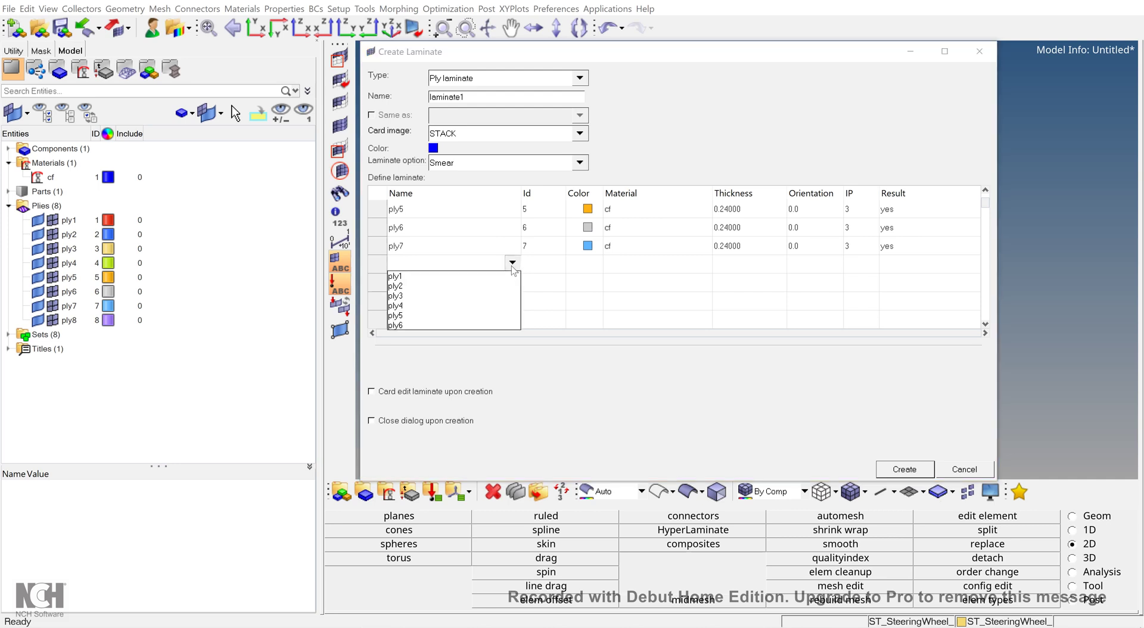
left_click(513, 263)
scroll(401, 326, "down", 1)
left_click(401, 326)
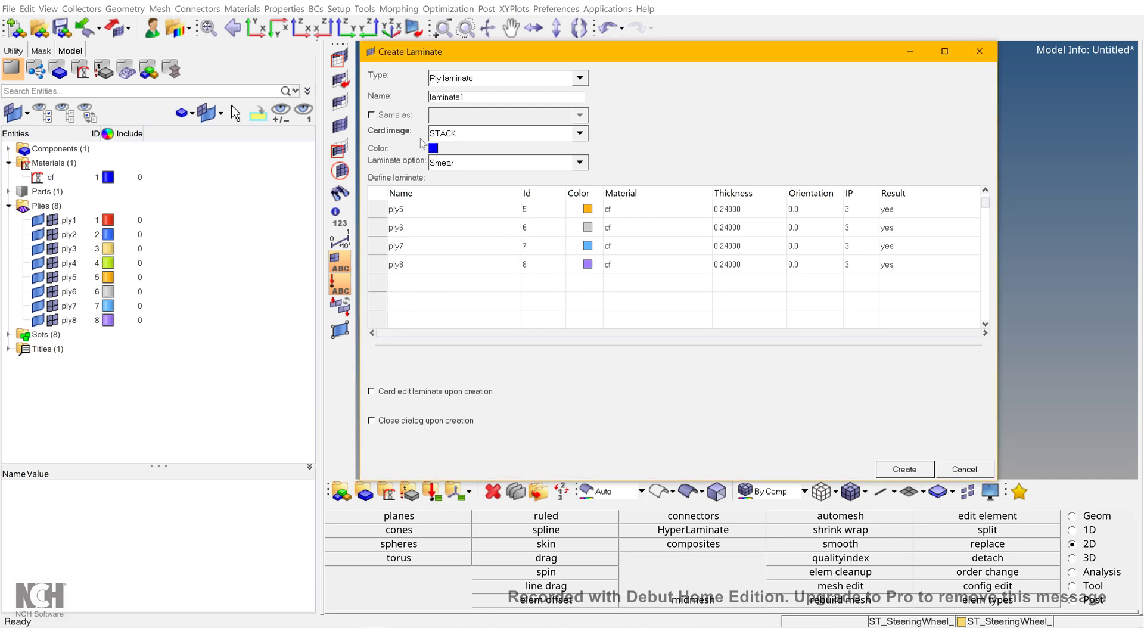
left_click(903, 469)
left_click(965, 470)
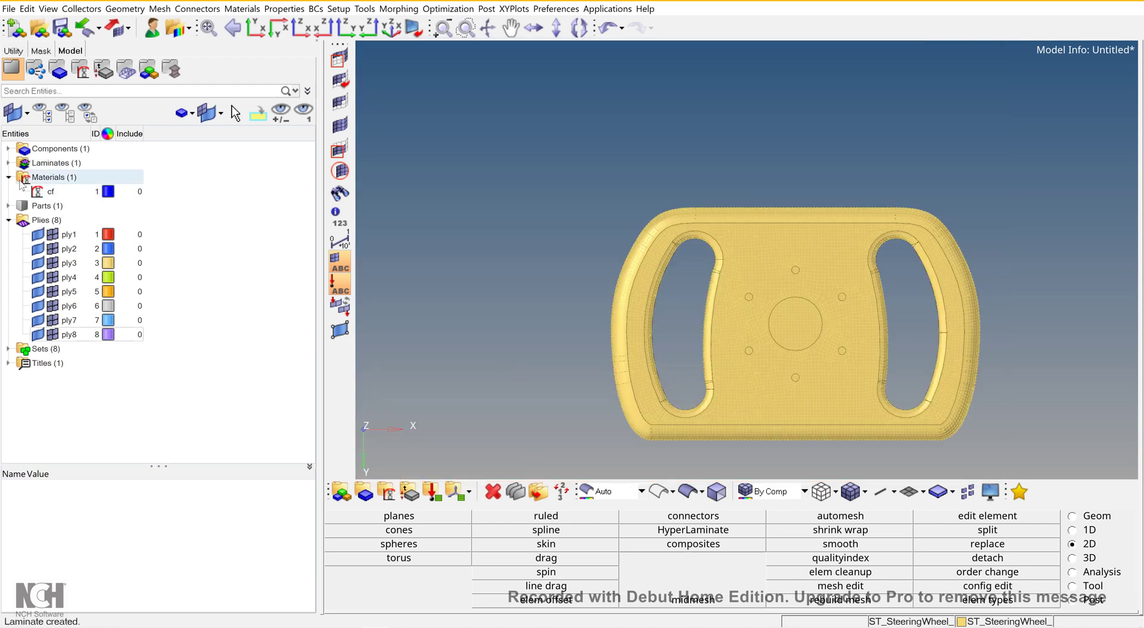
Step: Create a new property, property1, and set its card image to PCOMPP
right_click(275, 227)
mouse_move(319, 234)
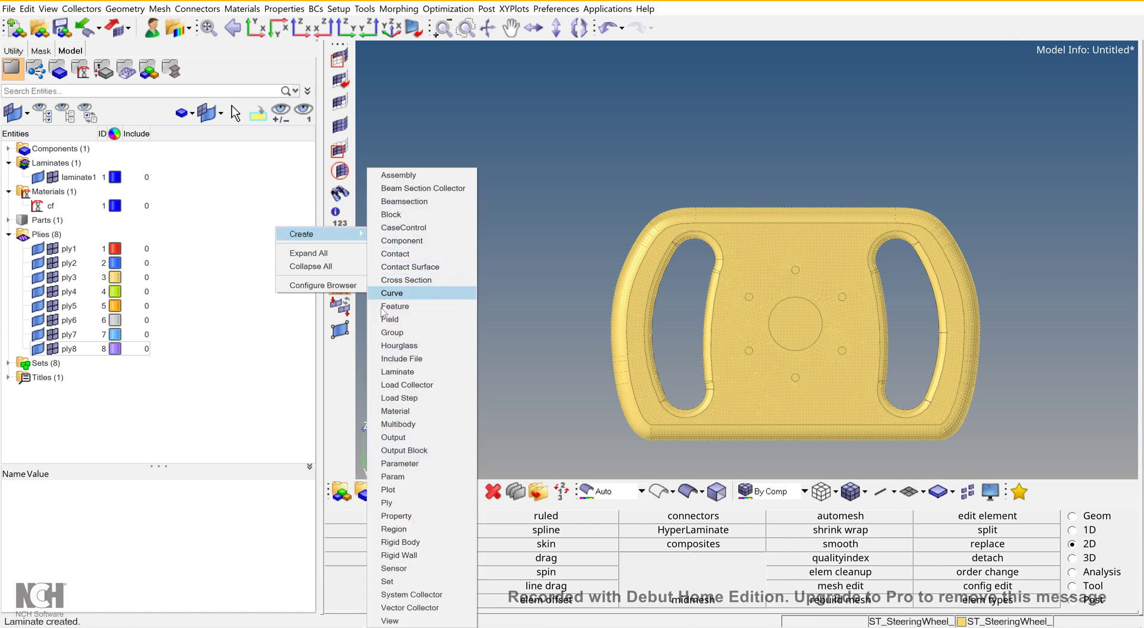
left_click(396, 516)
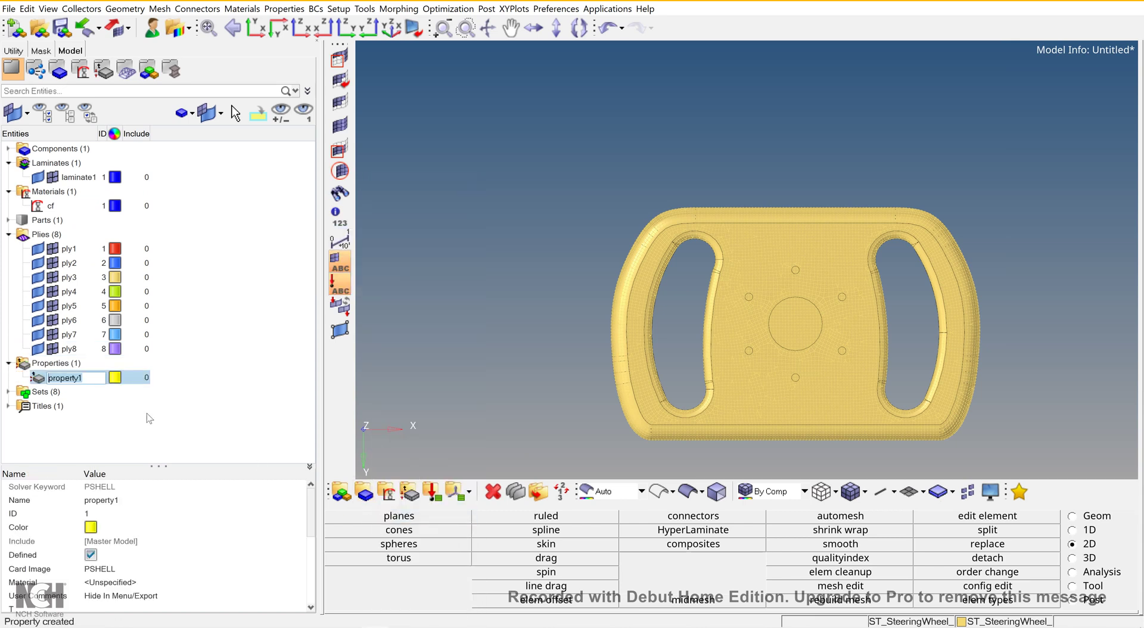
left_click(272, 379)
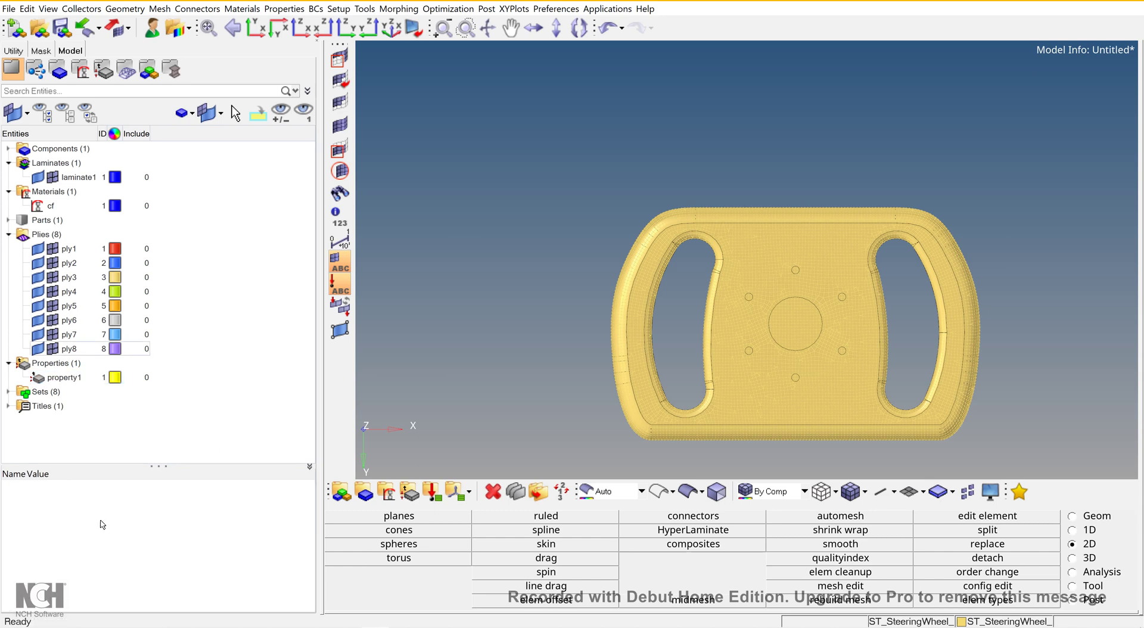
left_click(64, 377)
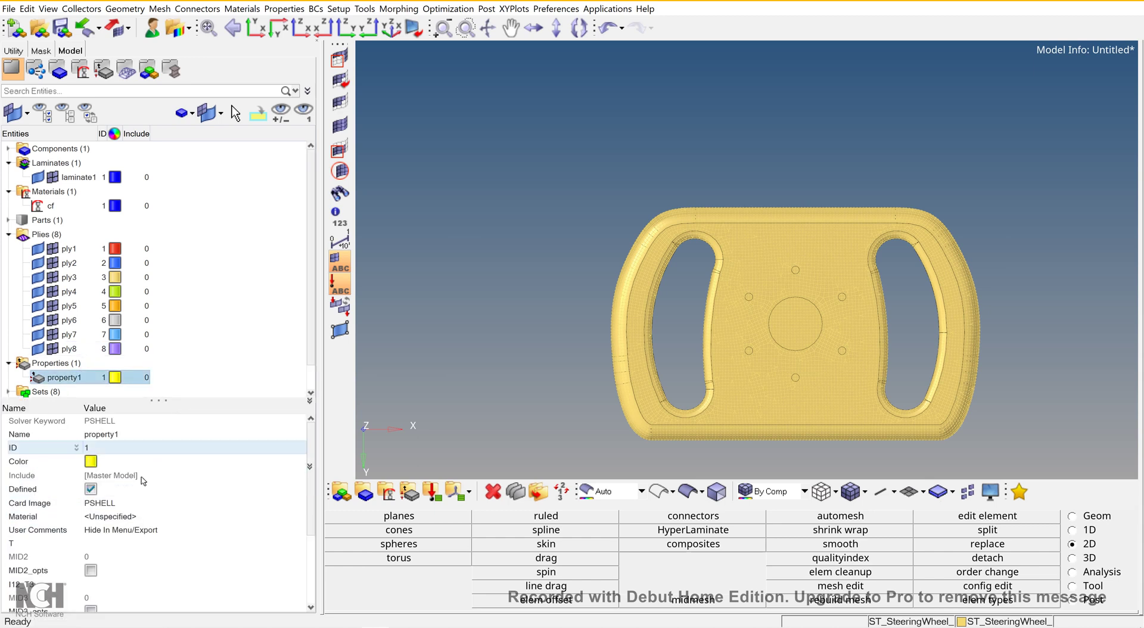
left_click(131, 503)
scroll(137, 543, "up", 2)
scroll(134, 546, "up", 3)
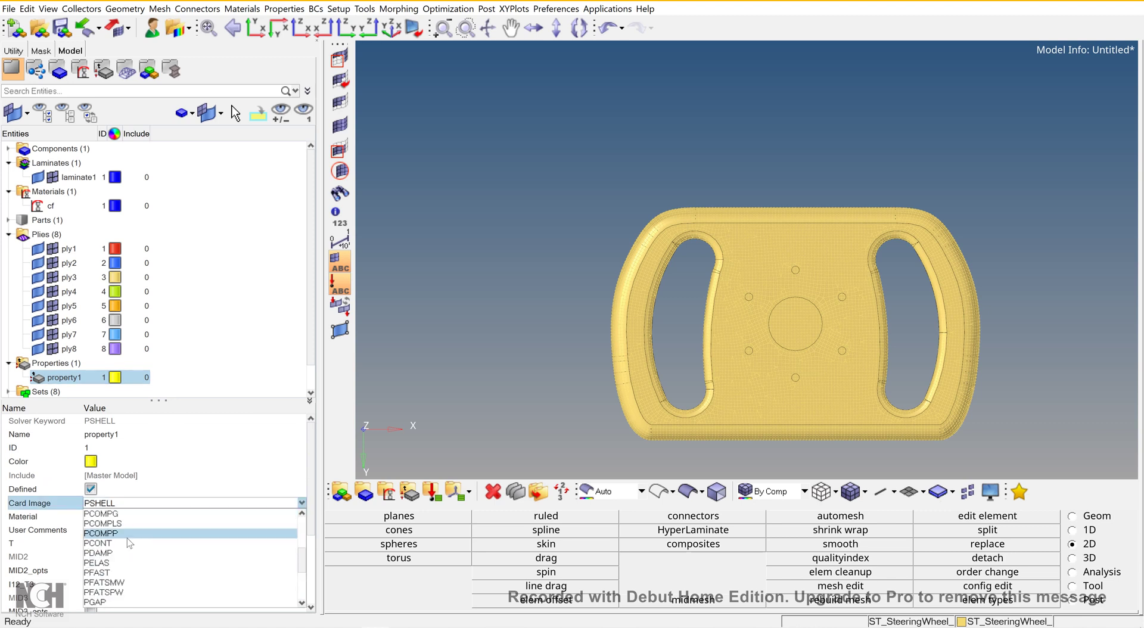
left_click(127, 538)
left_click(629, 367)
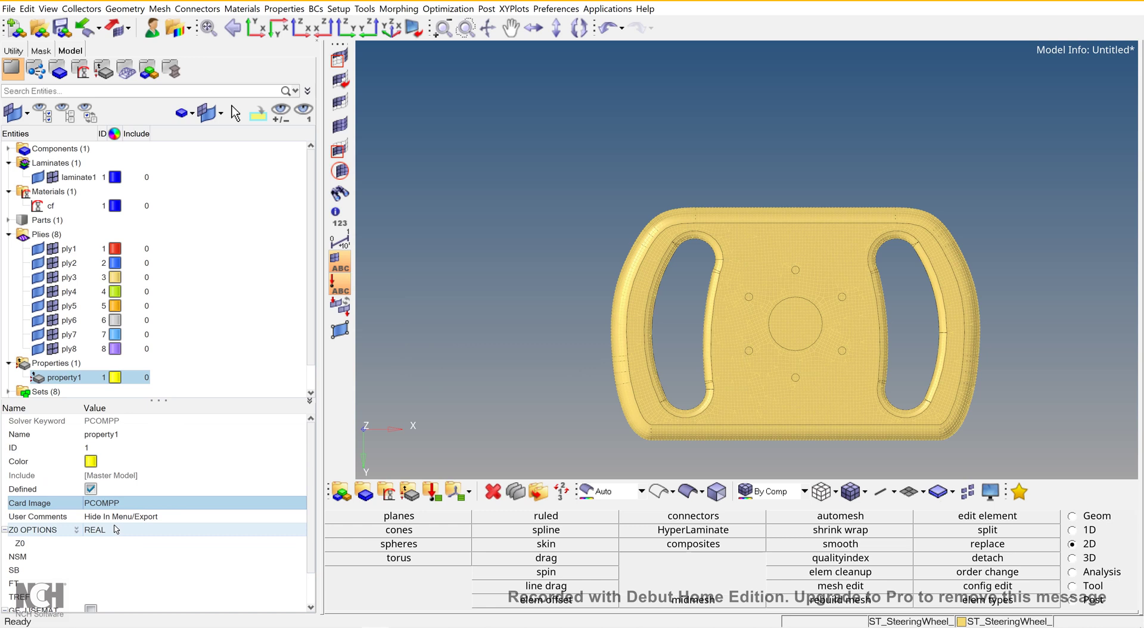
Step: Set property1's SB value to 100 and its failure theory FT to HOFF
scroll(74, 508, "down", 1)
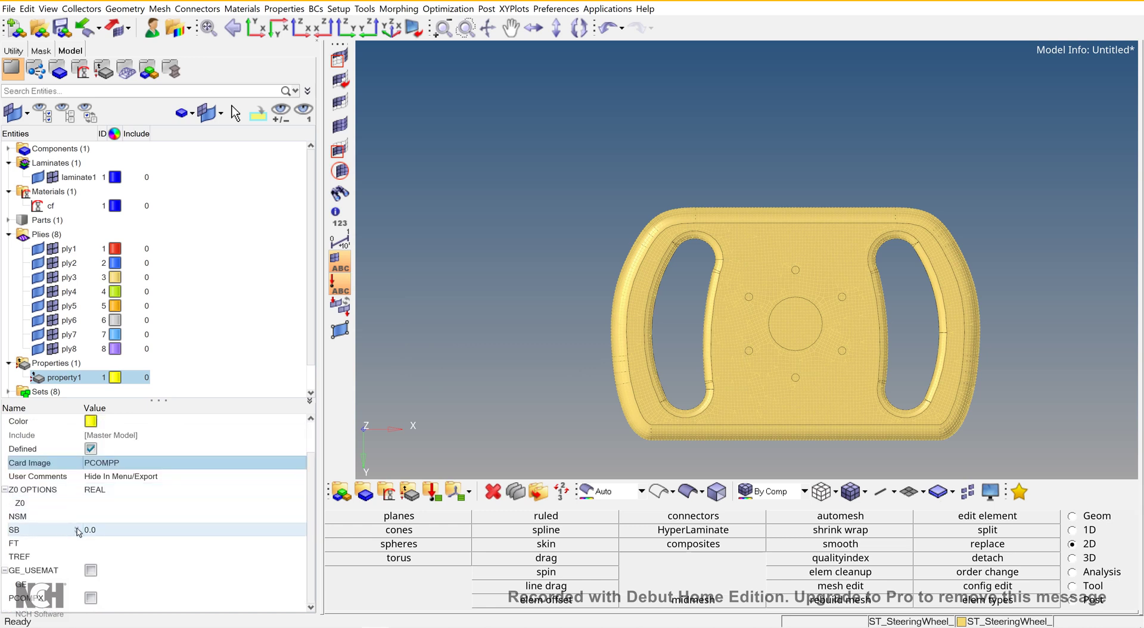
left_click(96, 530)
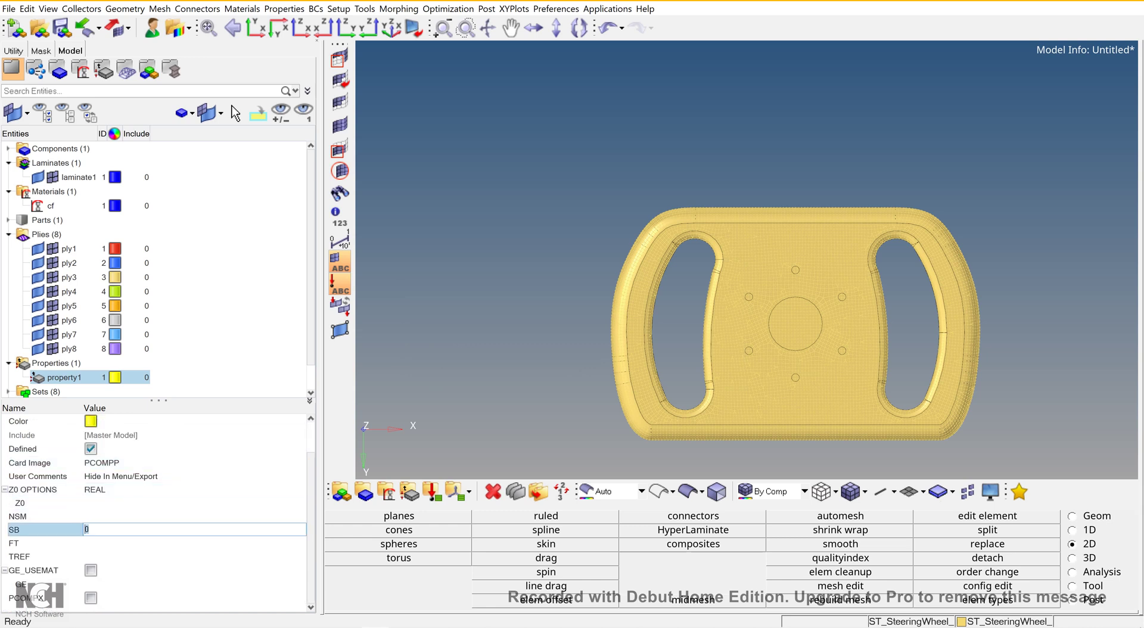
type("100")
left_click(198, 544)
left_click(138, 544)
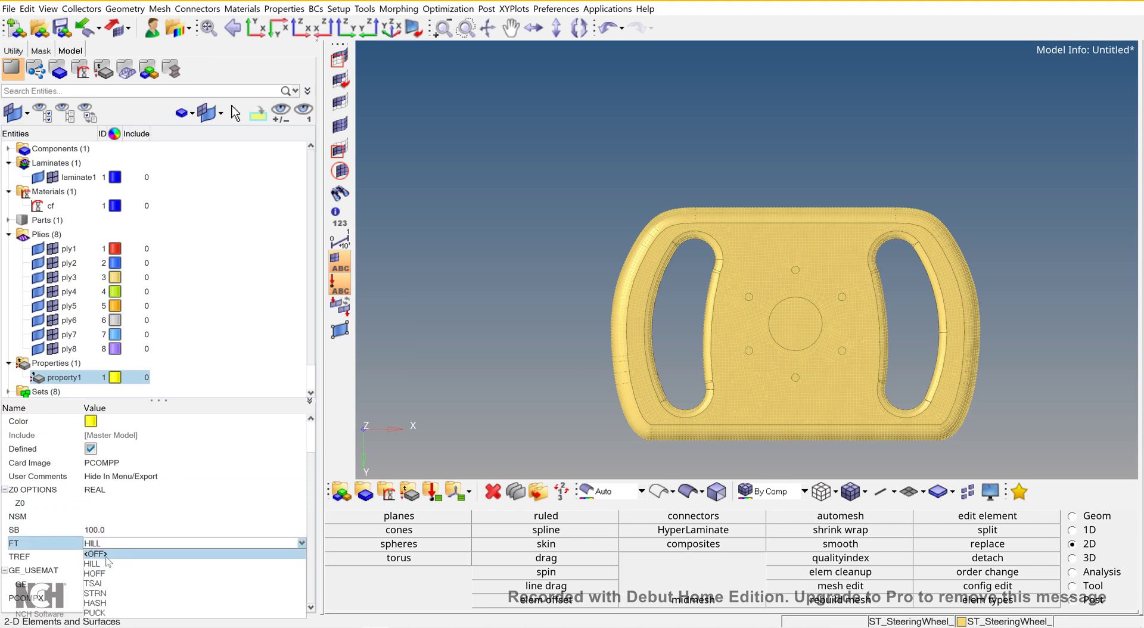
left_click(110, 575)
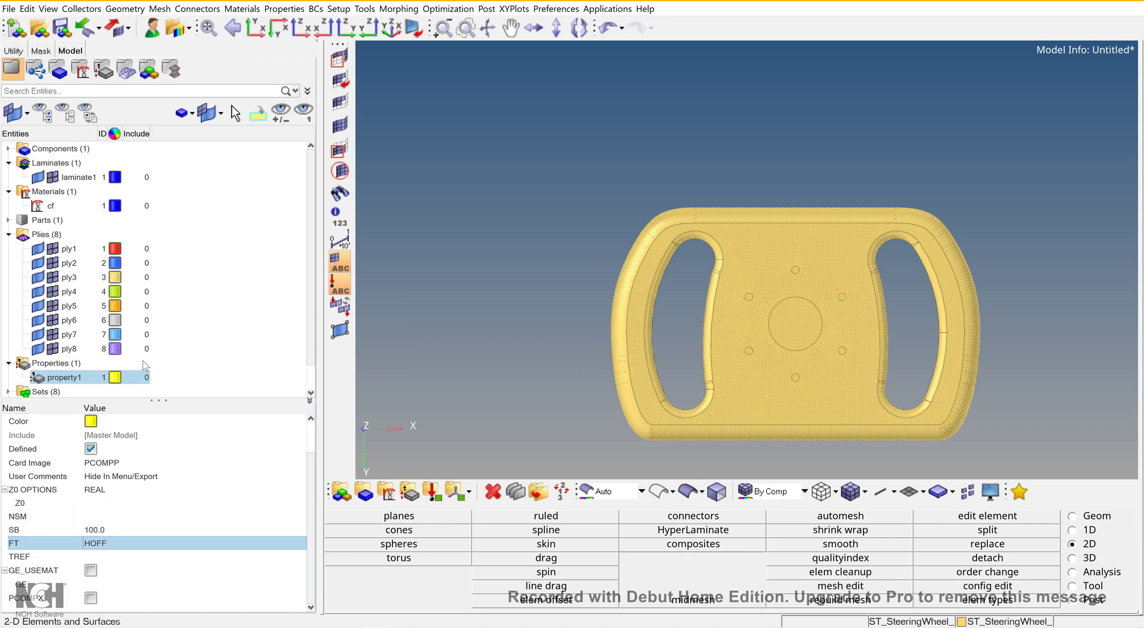
left_click_drag(154, 401, 152, 464)
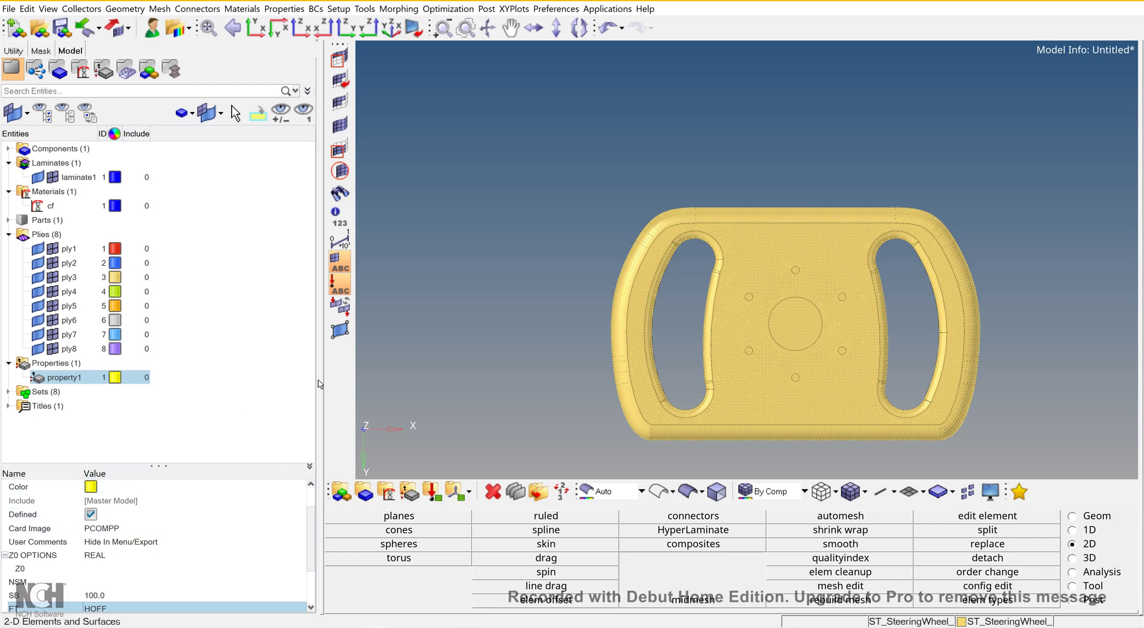
Step: Expand the component list and review the card settings of property1
left_click(805, 491)
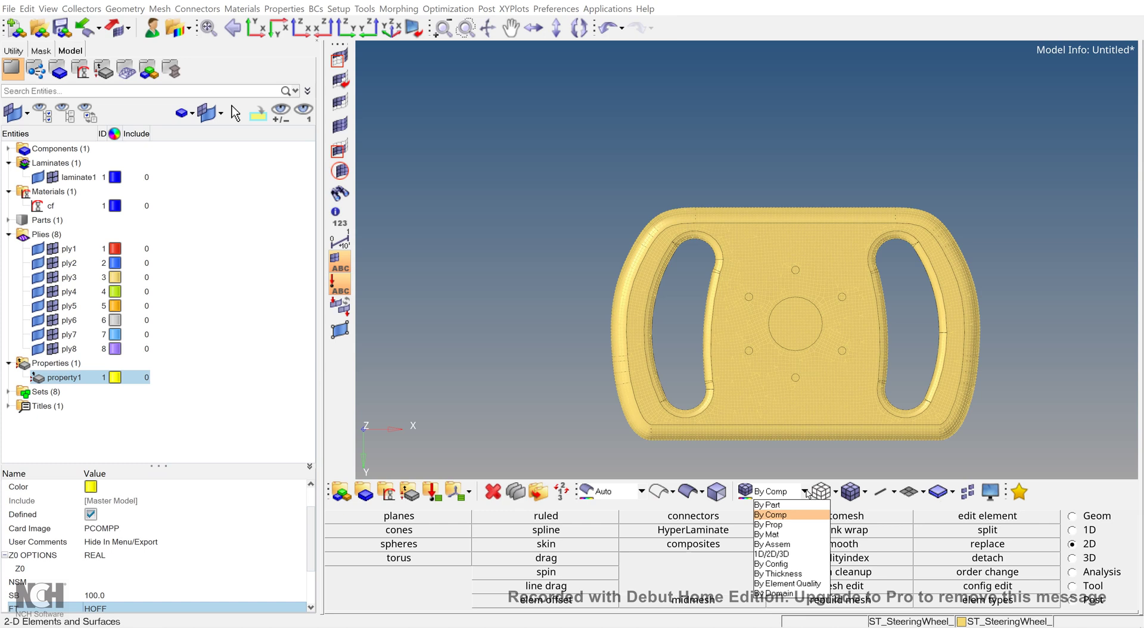
left_click(6, 154)
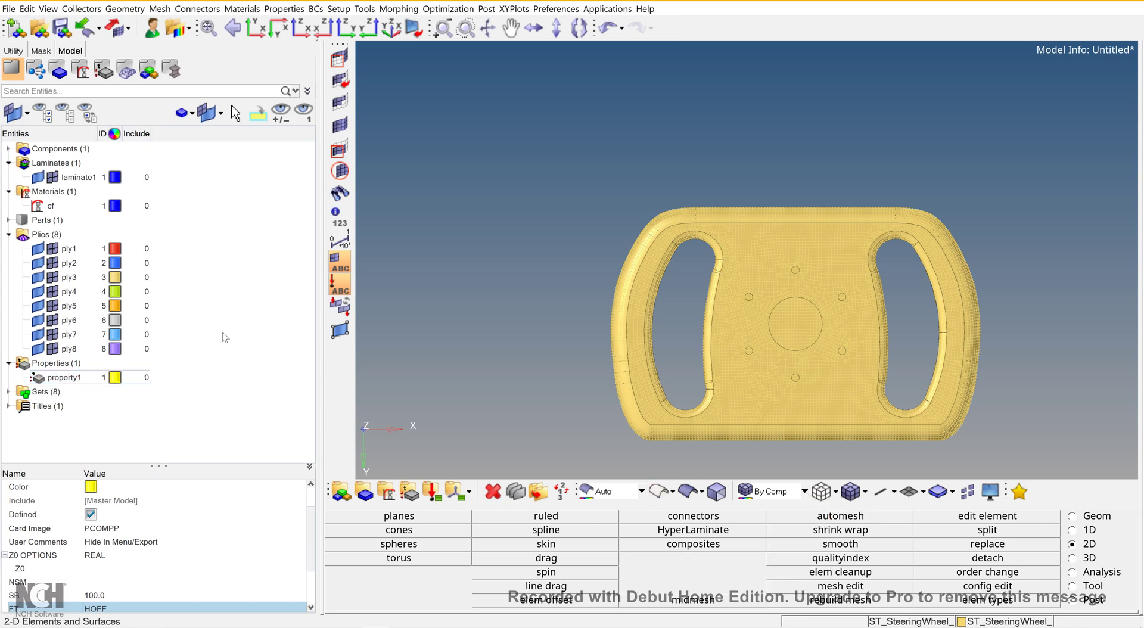
left_click(8, 149)
left_click(78, 163)
right_click(80, 164)
left_click(45, 393)
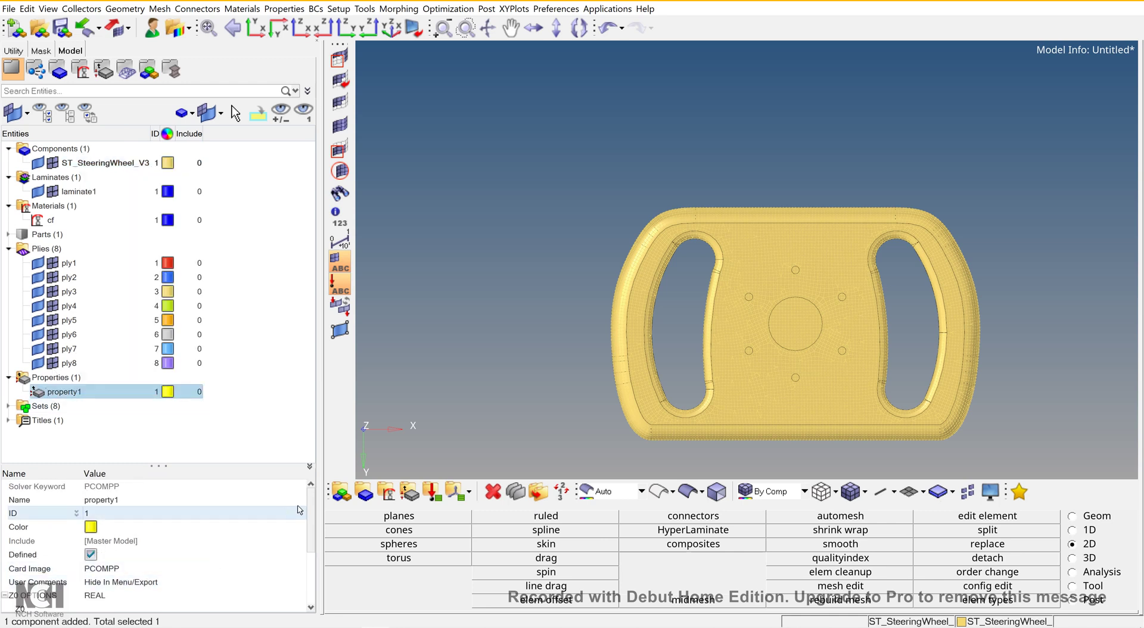
left_click_drag(311, 502, 316, 558)
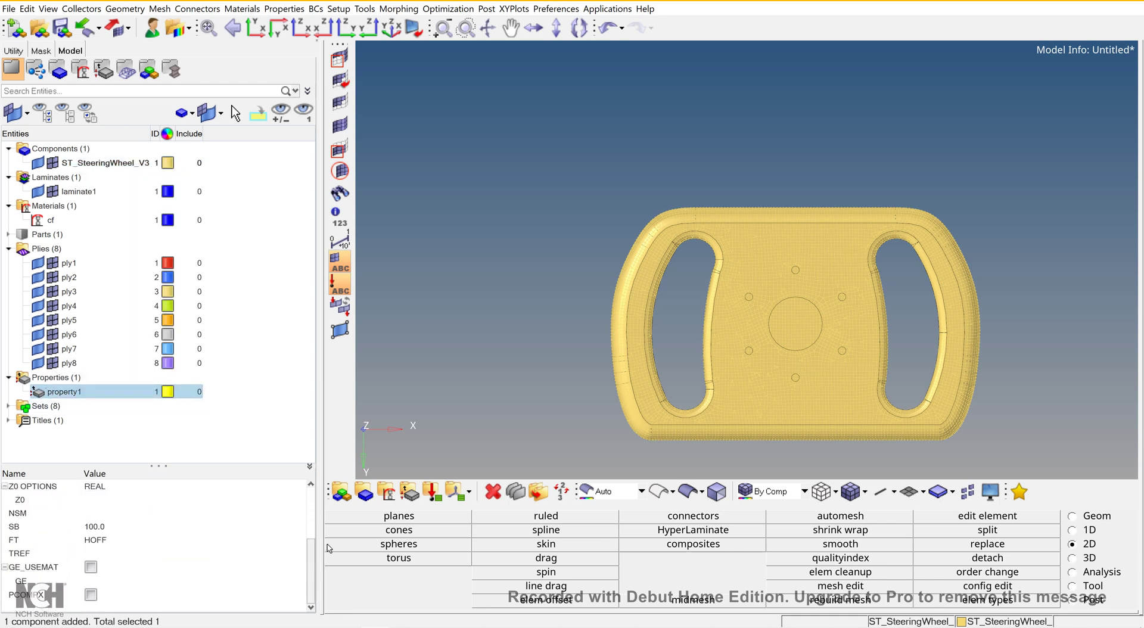
scroll(178, 542, "up", 3)
Step: Assign property1 to all elements of the model
right_click(56, 392)
left_click(78, 184)
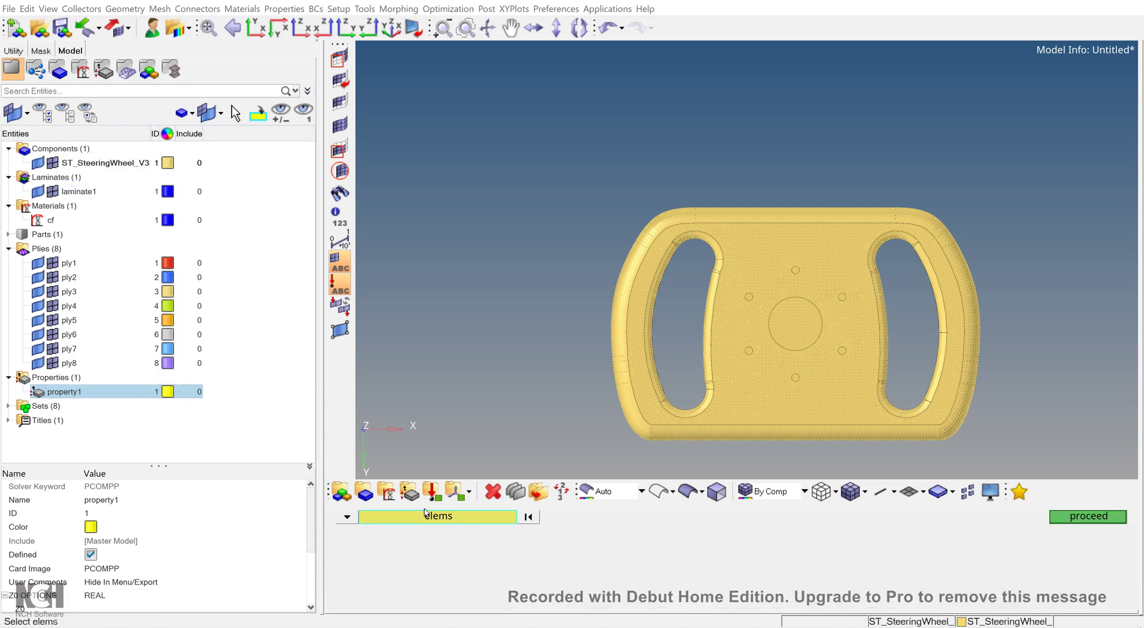
left_click(423, 517)
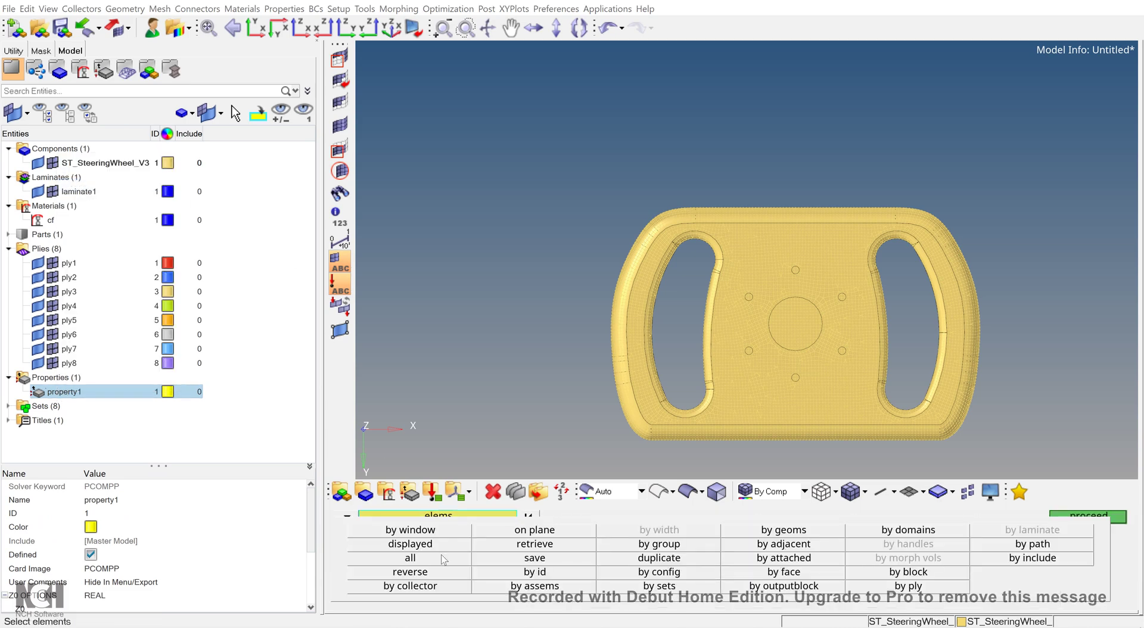
left_click(411, 558)
left_click(1101, 517)
Step: Assign property1 to the ST_SteeringWheel_V3 component and accept the mixed property assignment
right_click(74, 164)
left_click(90, 189)
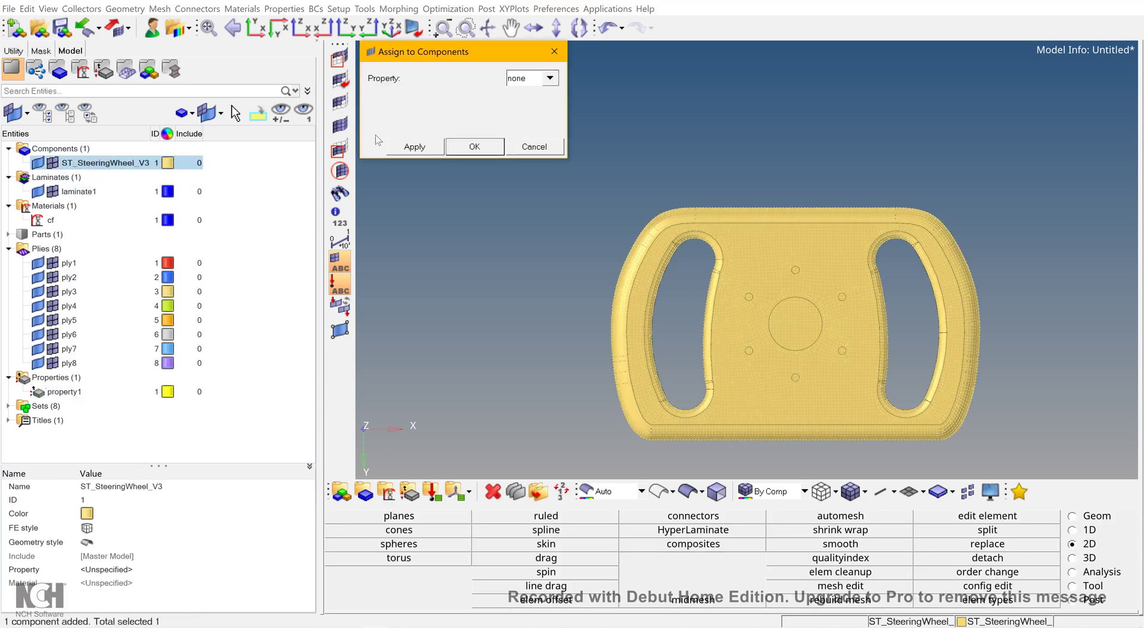
left_click(523, 80)
left_click(528, 93)
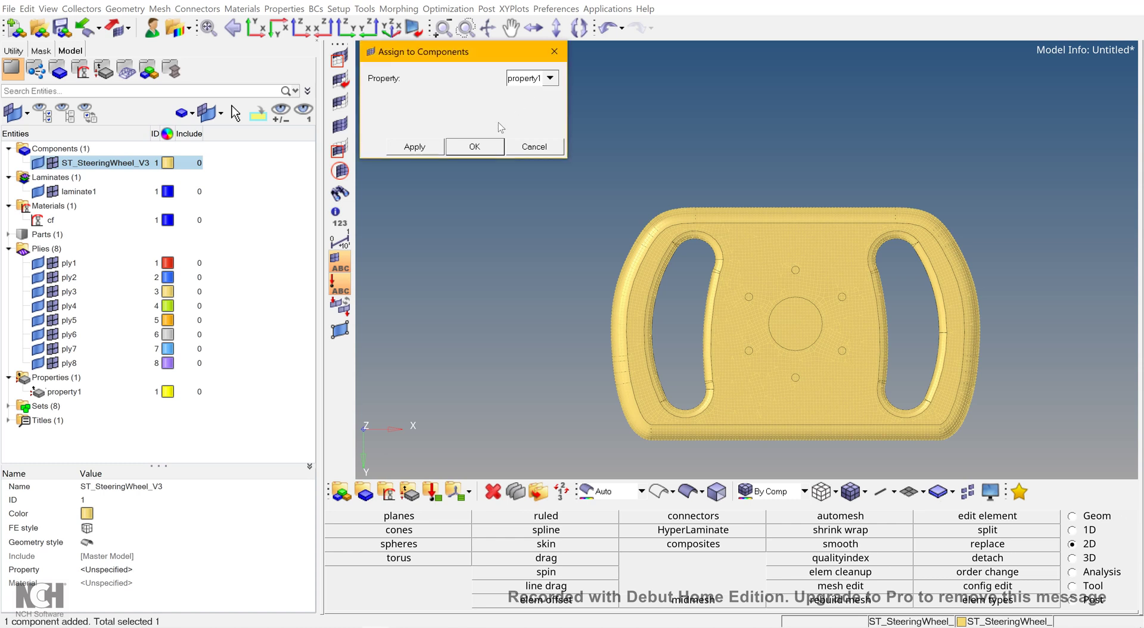
left_click(424, 148)
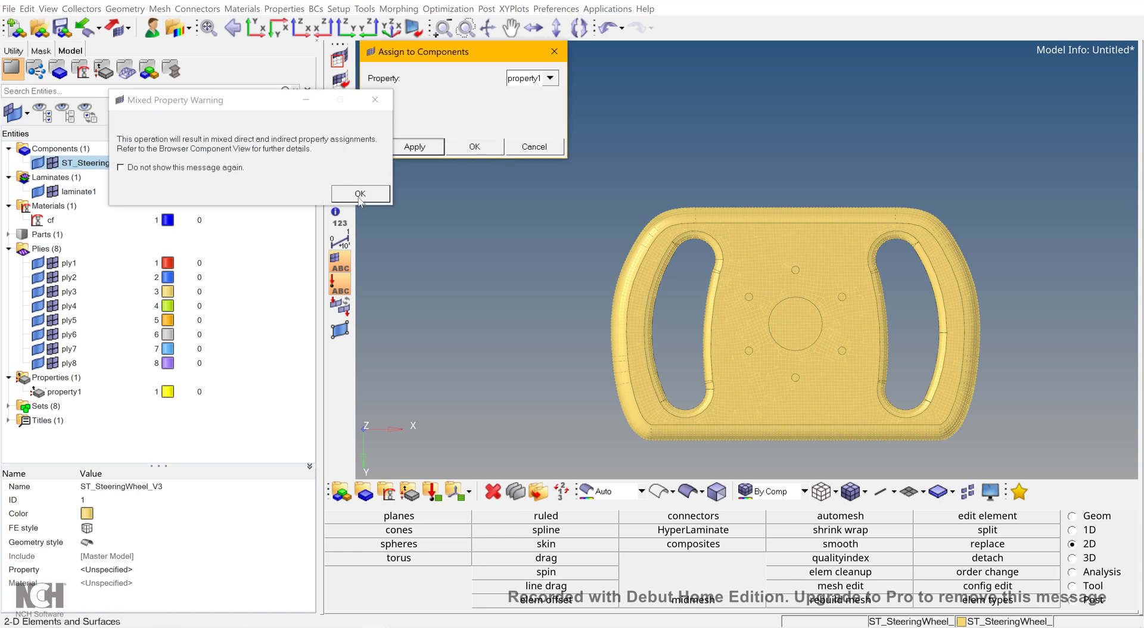
left_click(360, 194)
left_click(475, 148)
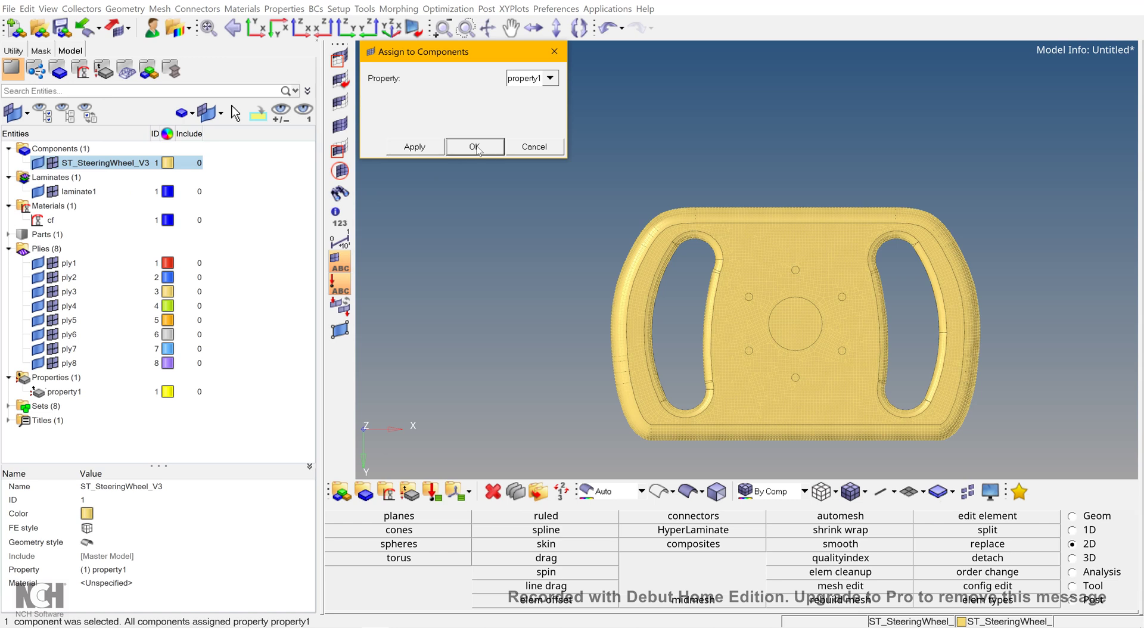
Step: Open the material selection of the ST_SteeringWheel_V3 component
left_click(118, 587)
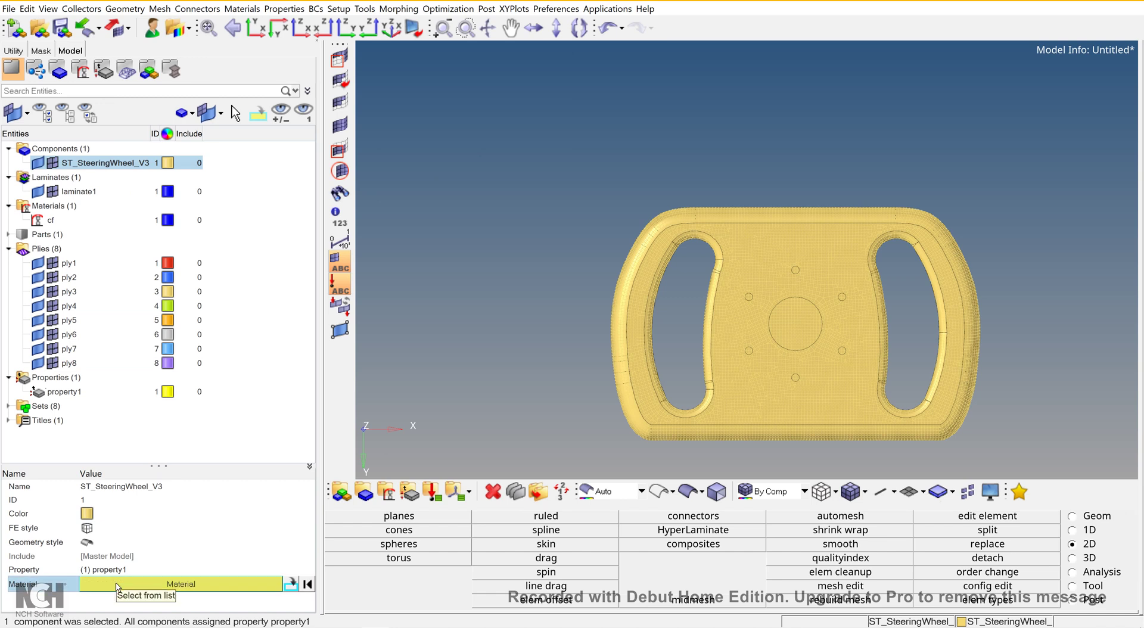
left_click(107, 554)
left_click(342, 505)
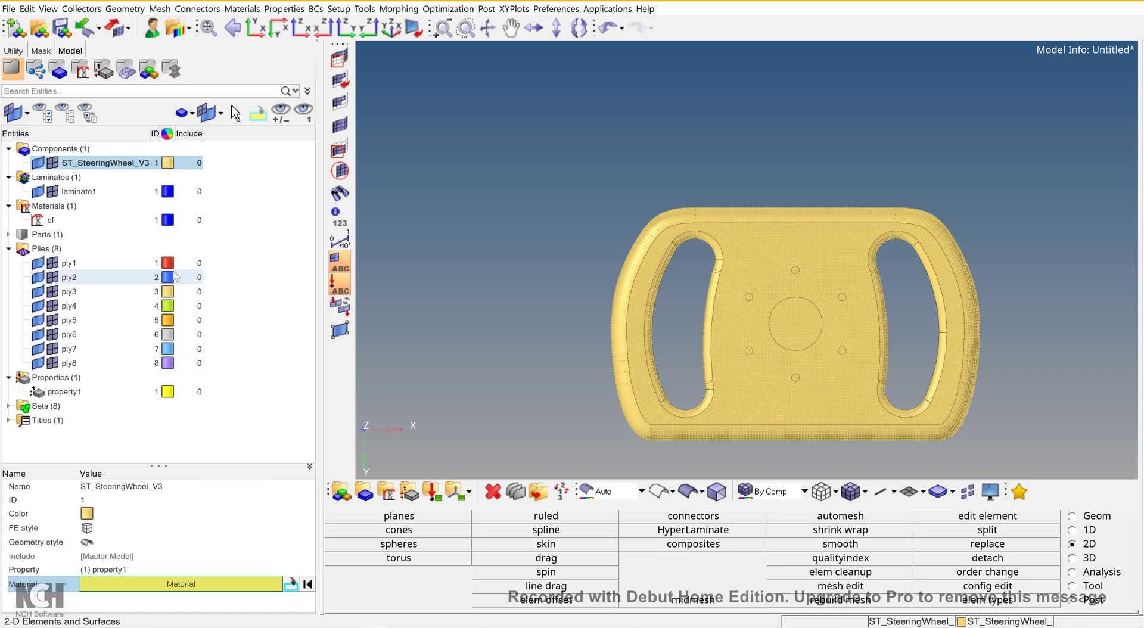